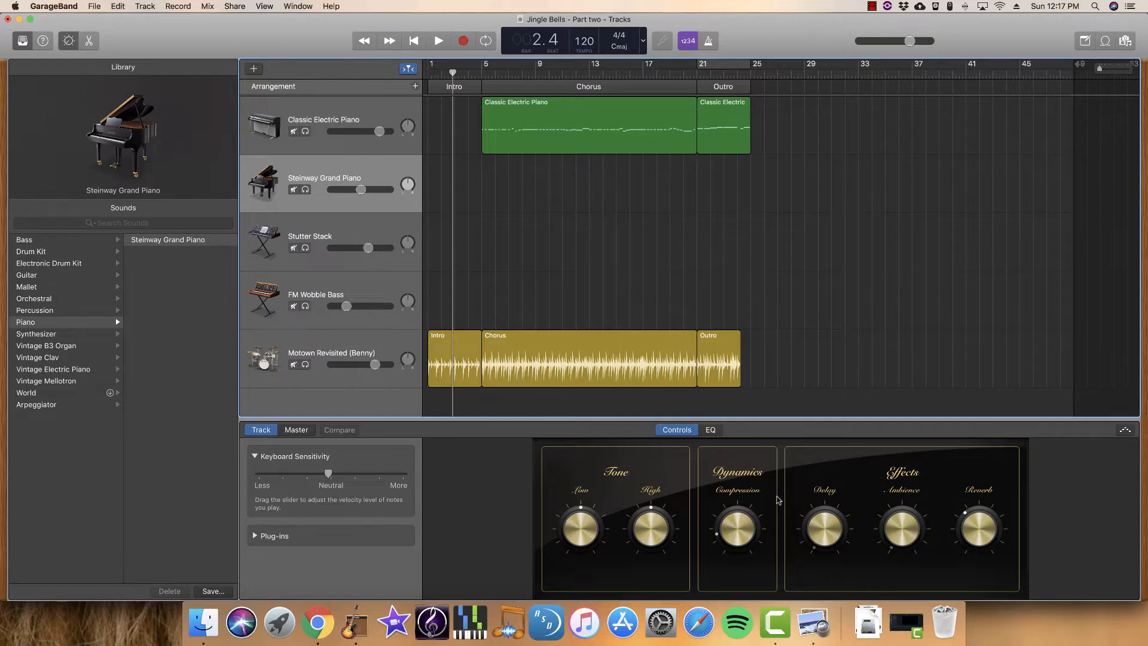
# - Switch to the Jingle Bells score in Preview and the chord document in Chrome, and examine the C, F, G and D major chord diagrams
pyautogui.click(814, 621)
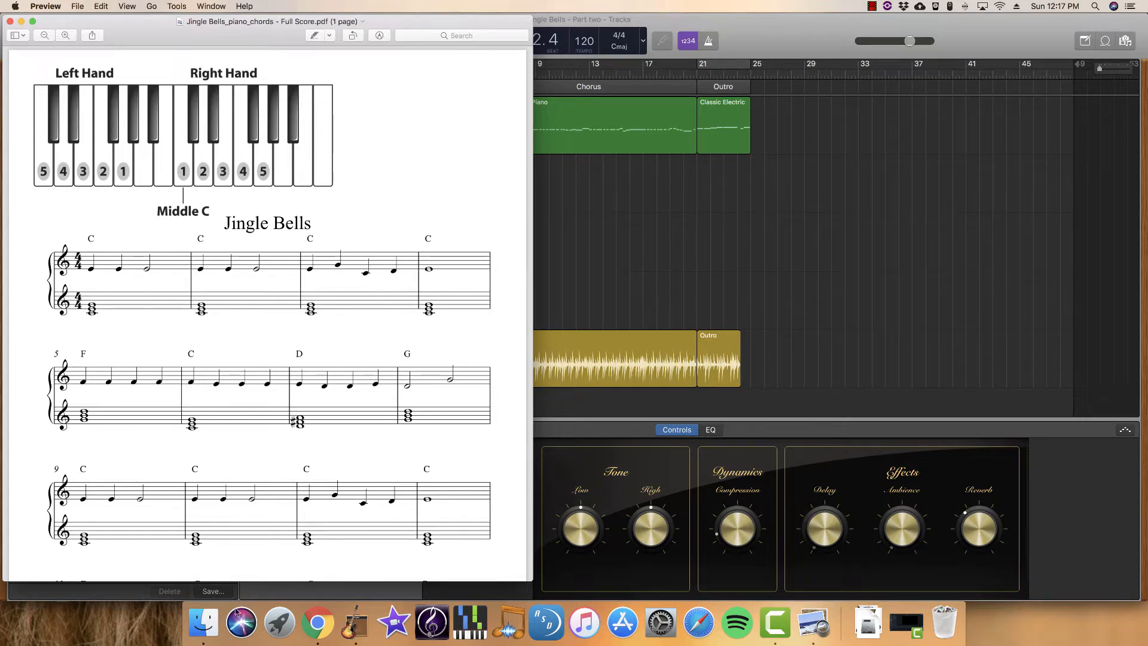
pyautogui.click(312, 621)
pyautogui.scroll(-10, 296, 272)
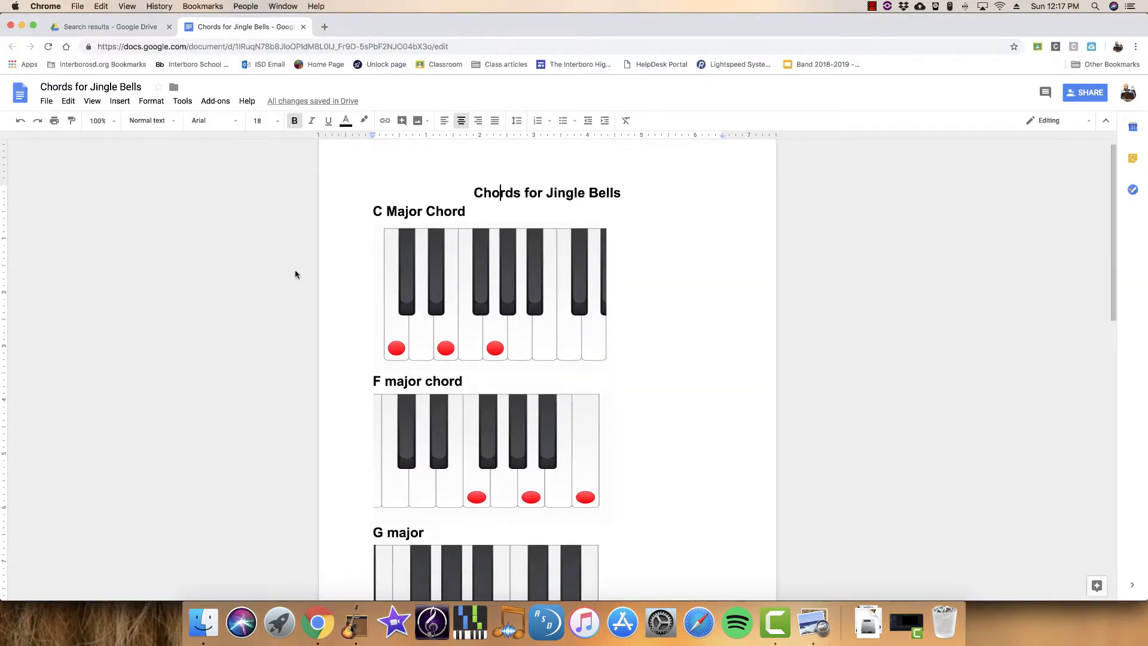
pyautogui.scroll(10, 296, 274)
pyautogui.scroll(-6, 295, 274)
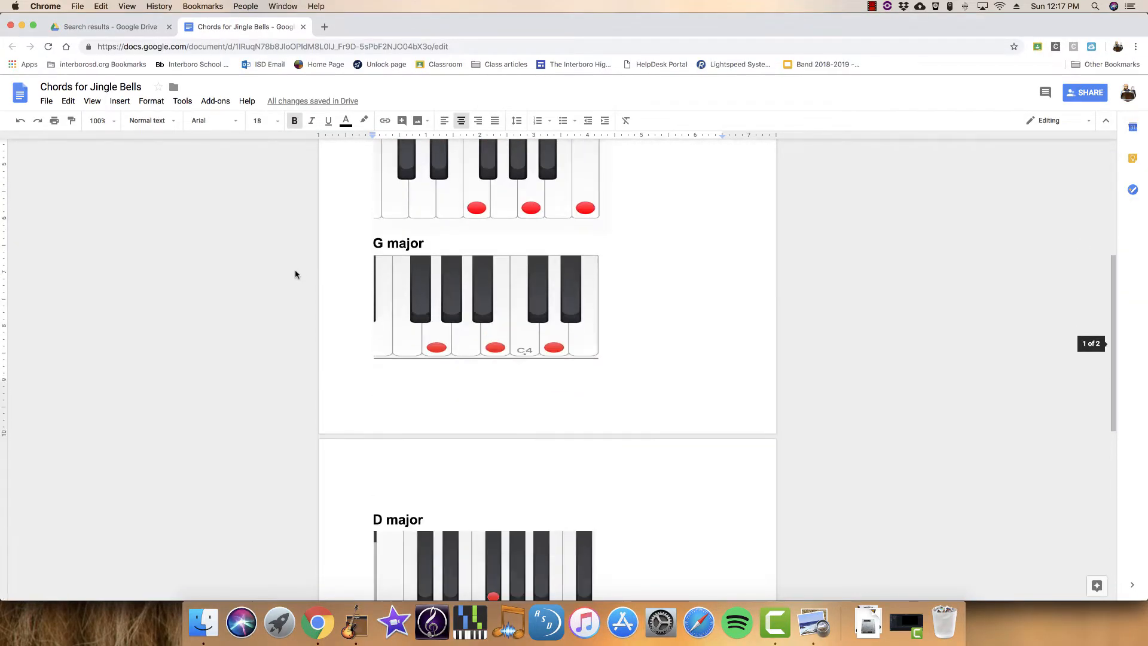
pyautogui.scroll(2, 295, 275)
pyautogui.scroll(3, 295, 274)
pyautogui.scroll(-6, 295, 274)
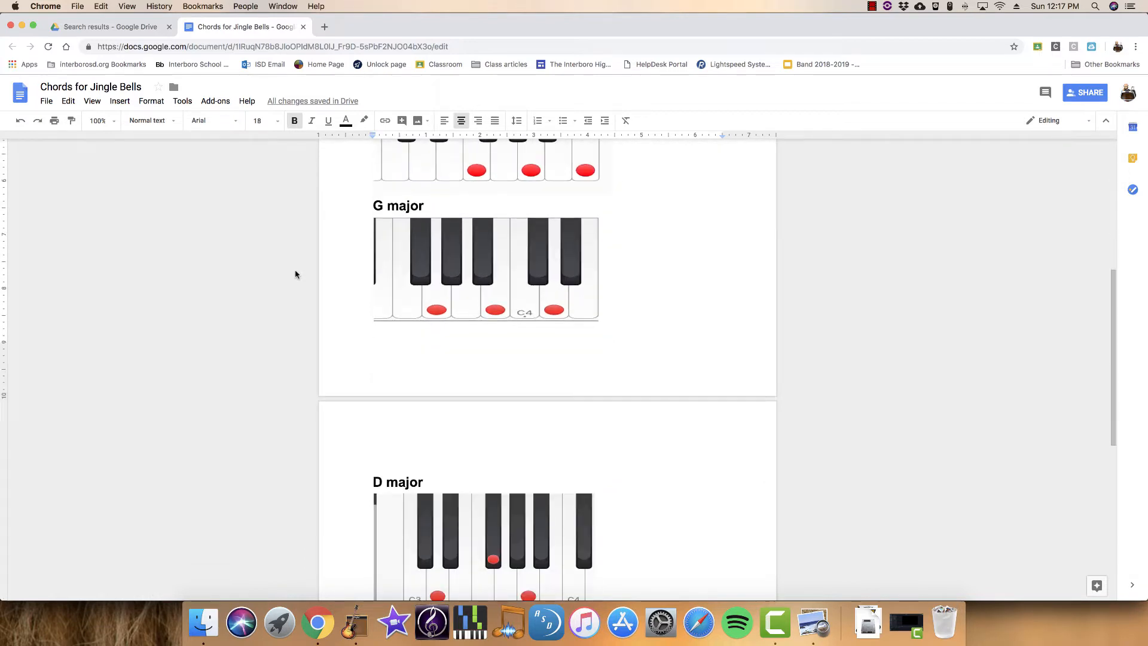
pyautogui.scroll(2, 296, 274)
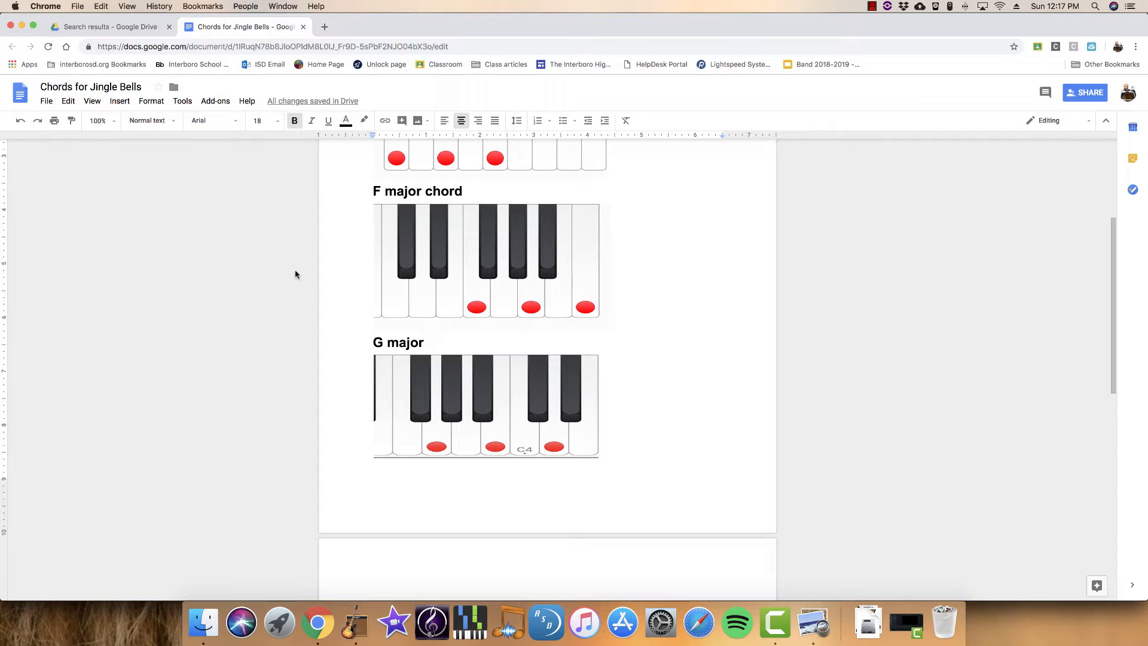
pyautogui.click(813, 622)
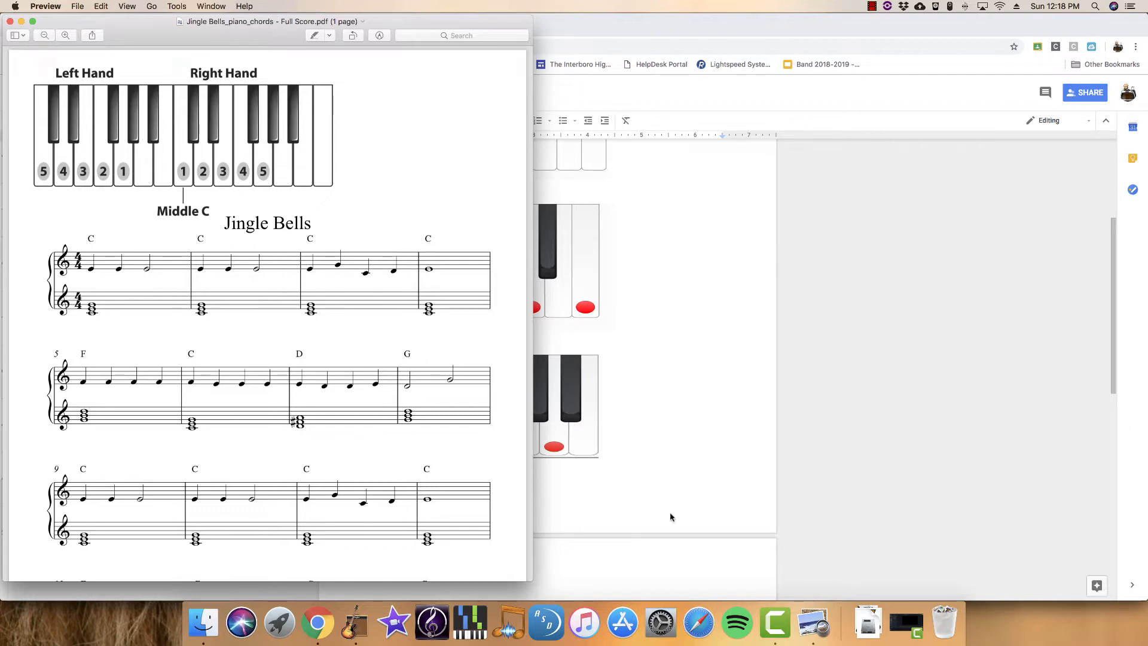
# - Switch back to GarageBand, set the cycle range from bar 5 to bar 9, and enlarge the timeline around it
pyautogui.click(357, 625)
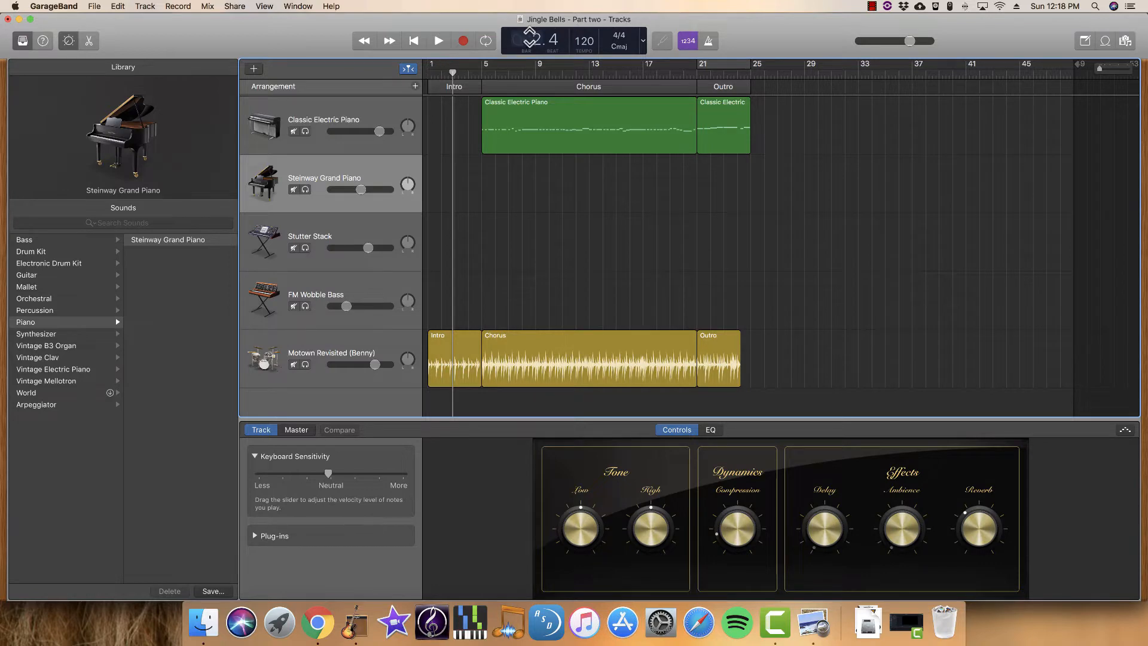
pyautogui.moveTo(720, 67); pyautogui.dragTo(516, 68)
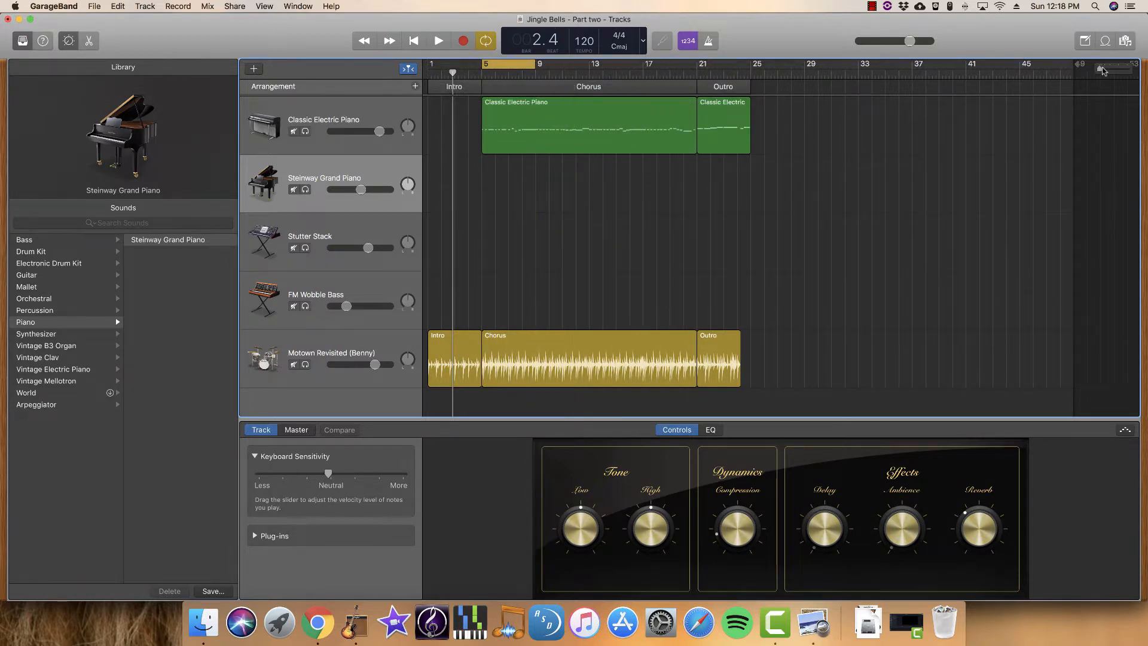
pyautogui.moveTo(1100, 68); pyautogui.dragTo(1105, 69)
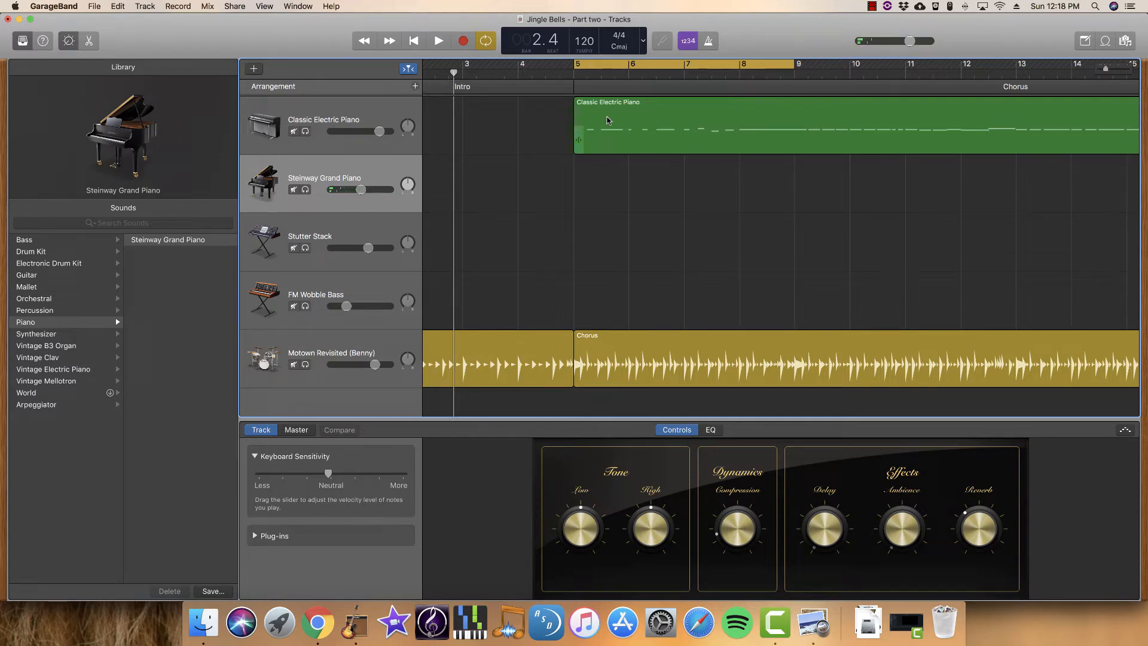
pyautogui.hscroll(1, 607, 121)
# - Set the recording count-in to 2 bars and record the four C chords on the Steinway Grand Piano track over bars 5 to 9
pyautogui.click(204, 6)
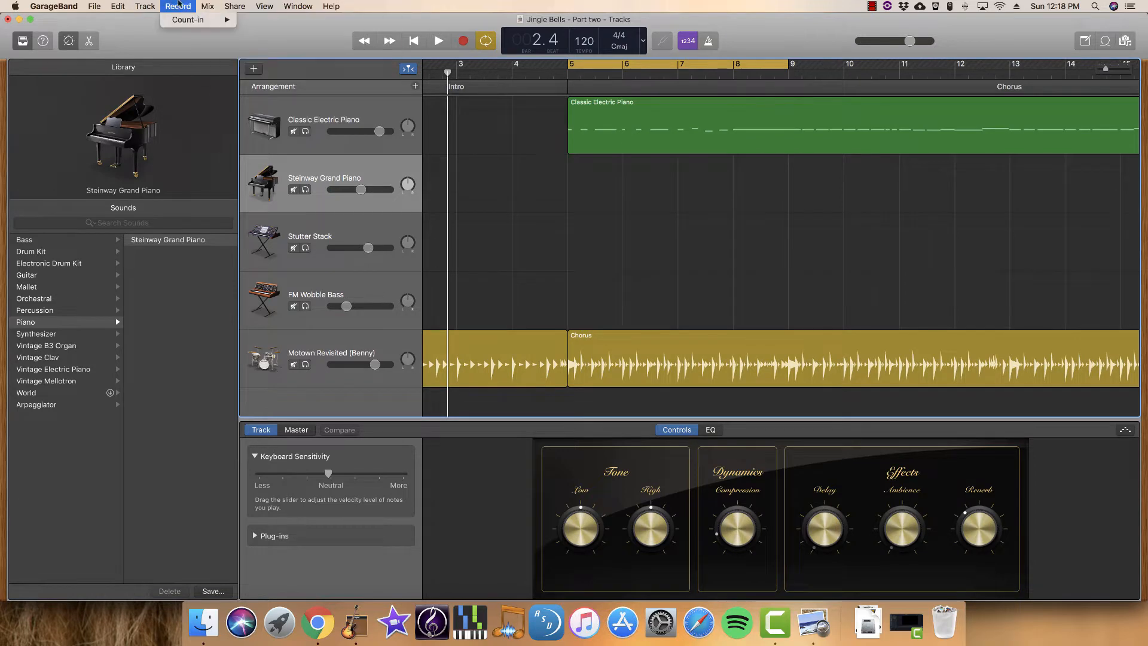
pyautogui.moveTo(177, 7)
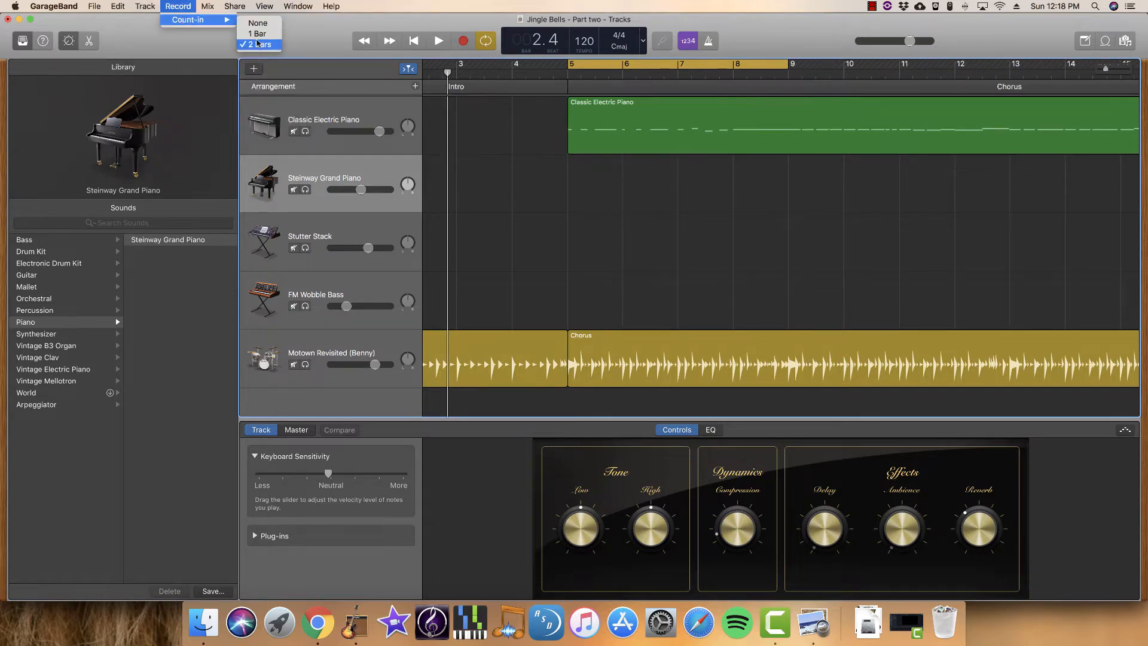
pyautogui.click(258, 44)
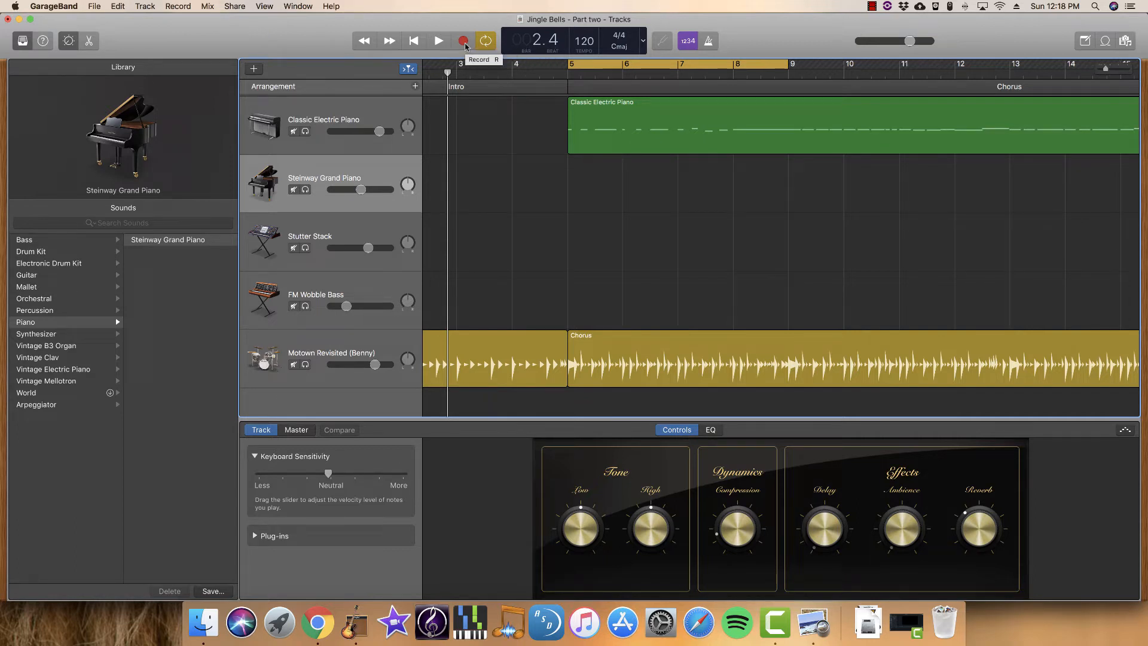
pyautogui.click(464, 40)
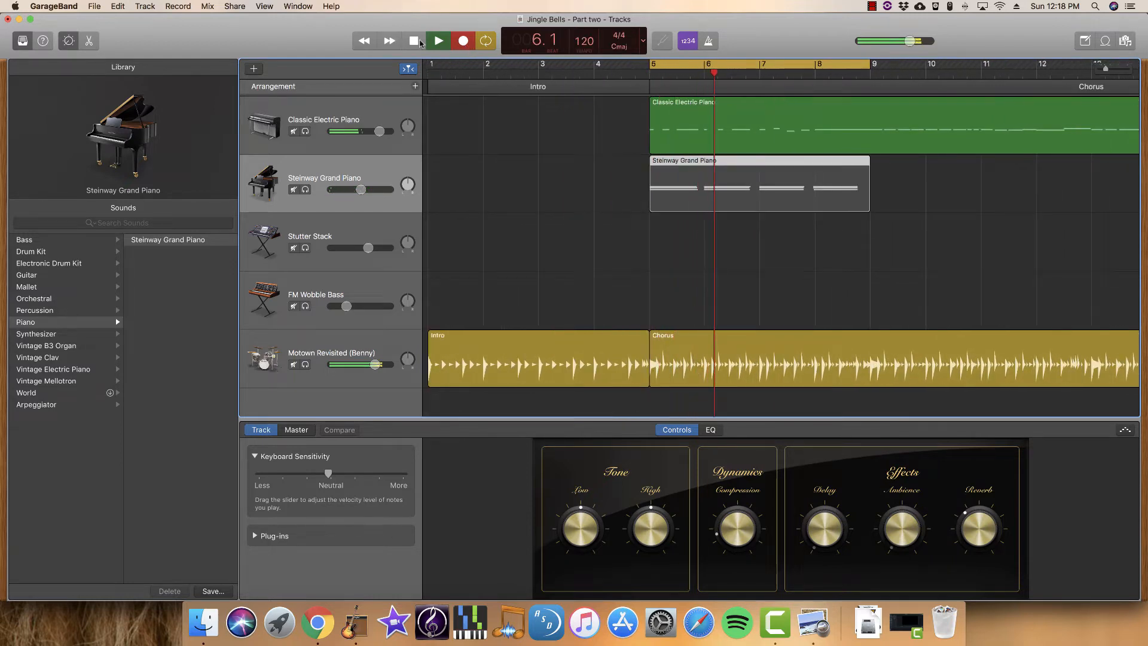
pyautogui.press('space')
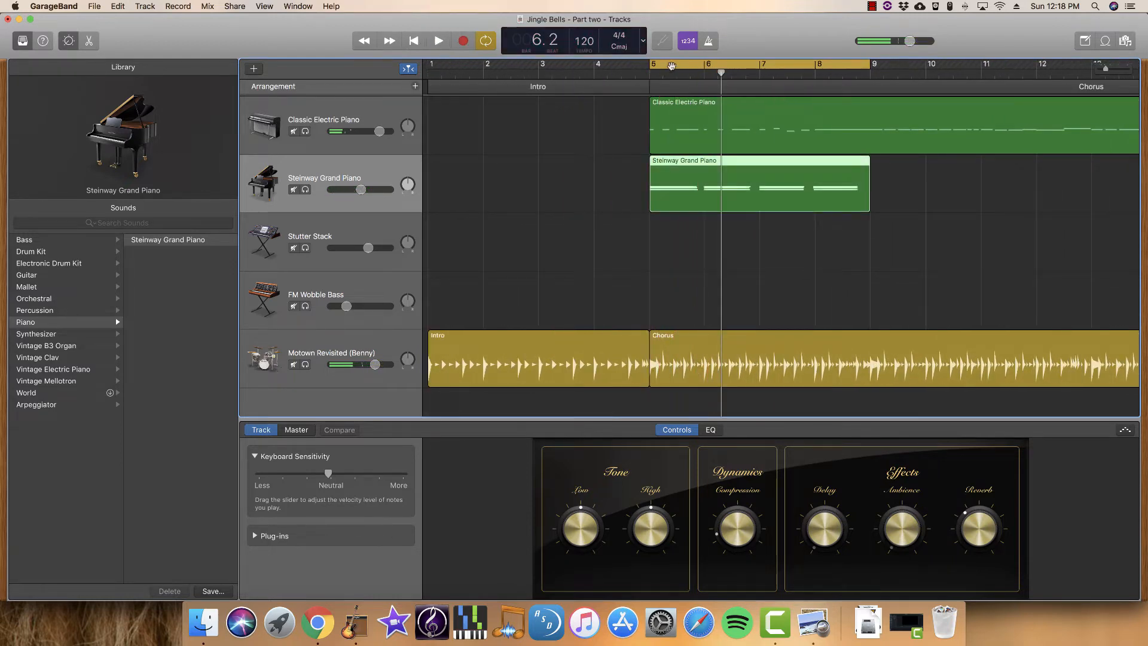
# - Move the cycle range to bars 9 to 13, and check the F, C, D and G chords in the Preview score and Chrome chord document
pyautogui.moveTo(682, 67); pyautogui.dragTo(894, 73)
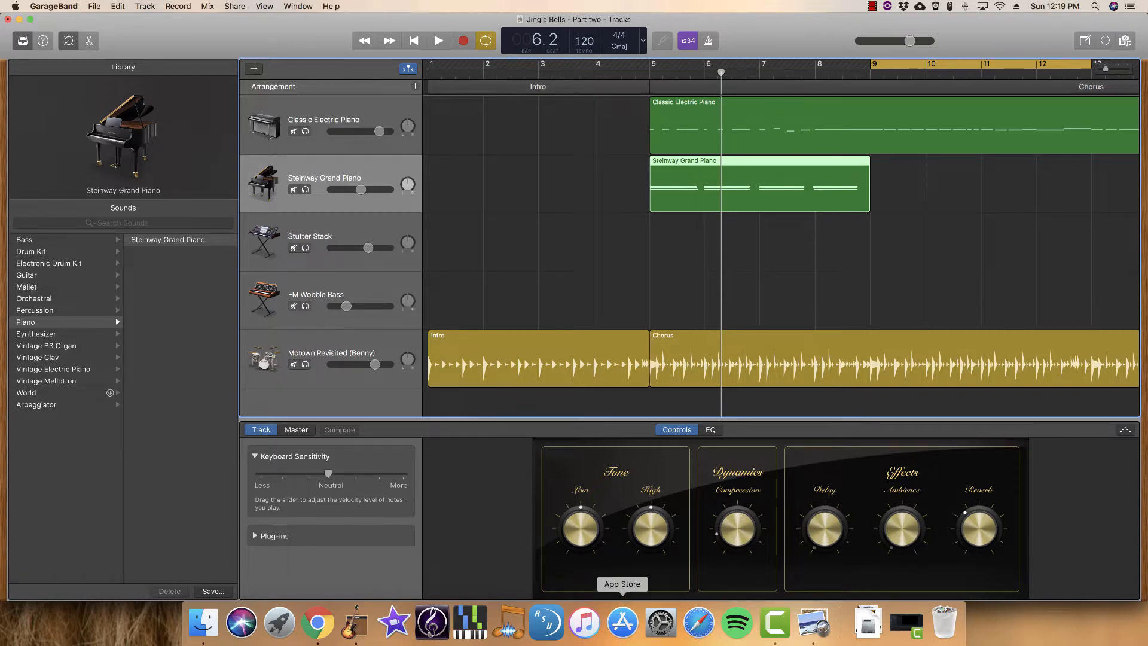
pyautogui.click(814, 622)
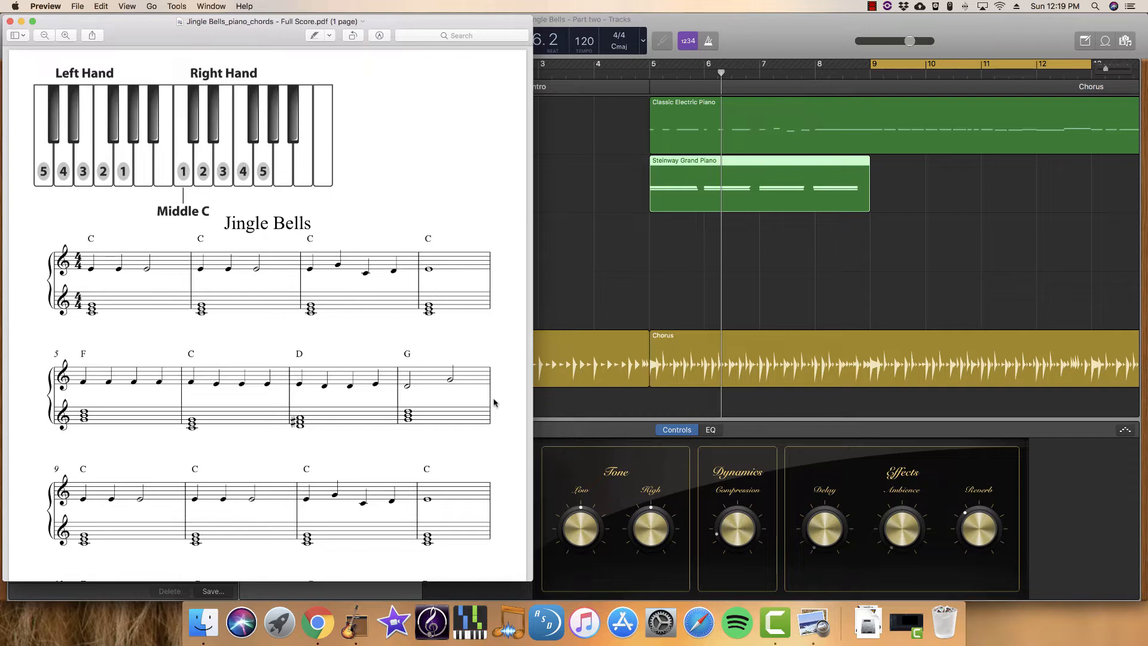
pyautogui.click(318, 622)
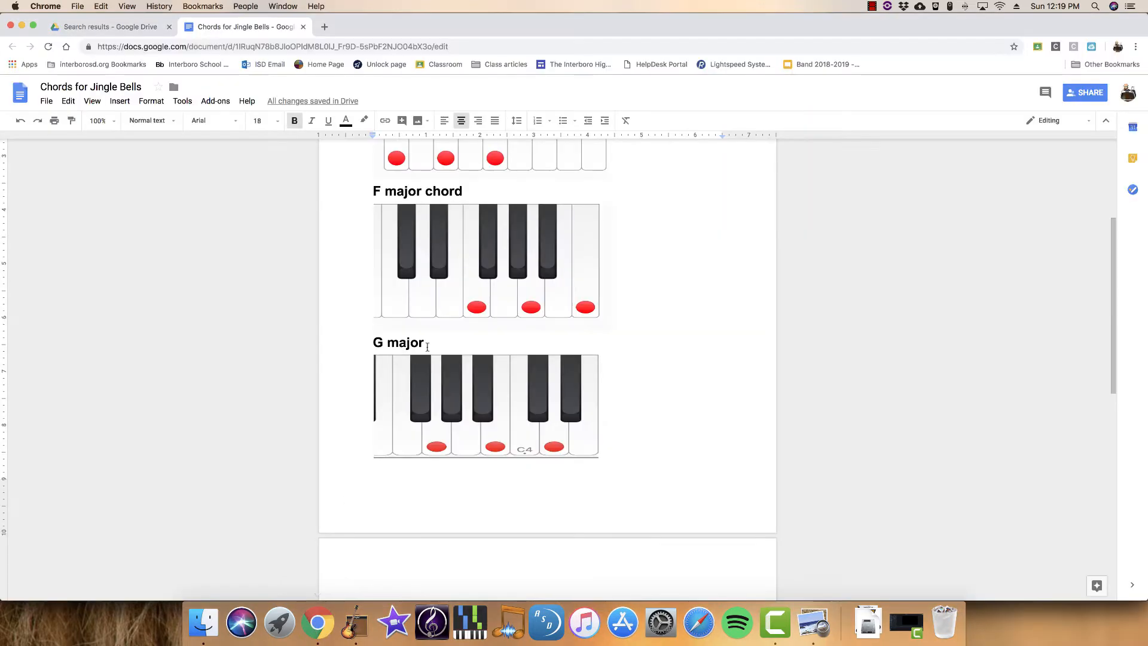
pyautogui.scroll(5, 427, 347)
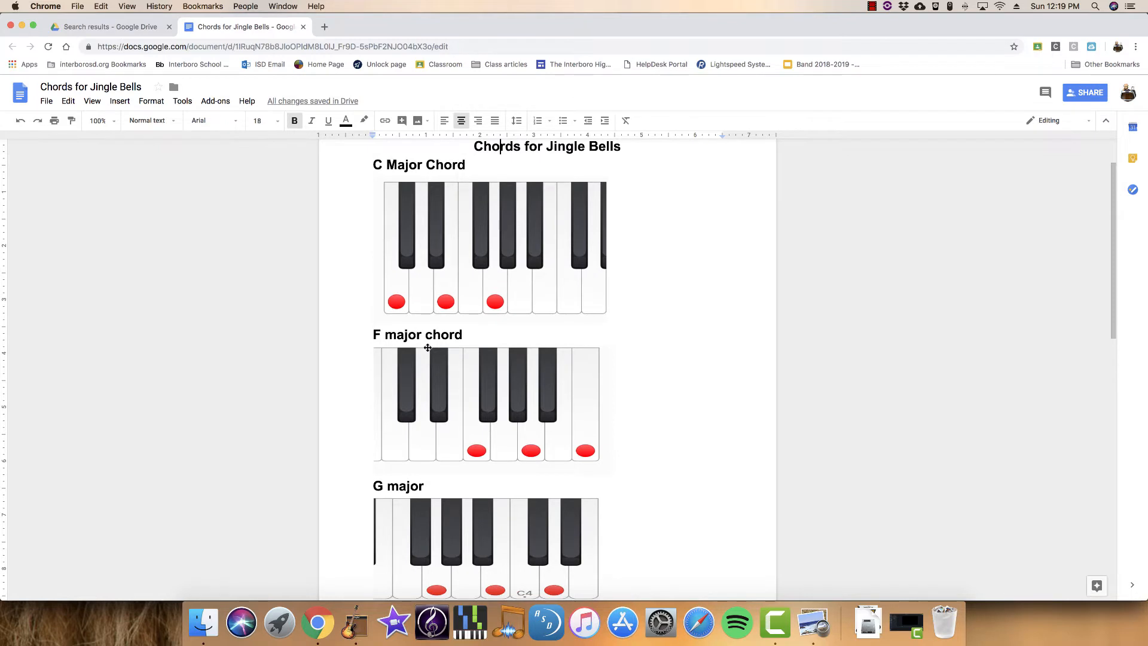
pyautogui.scroll(-3, 427, 347)
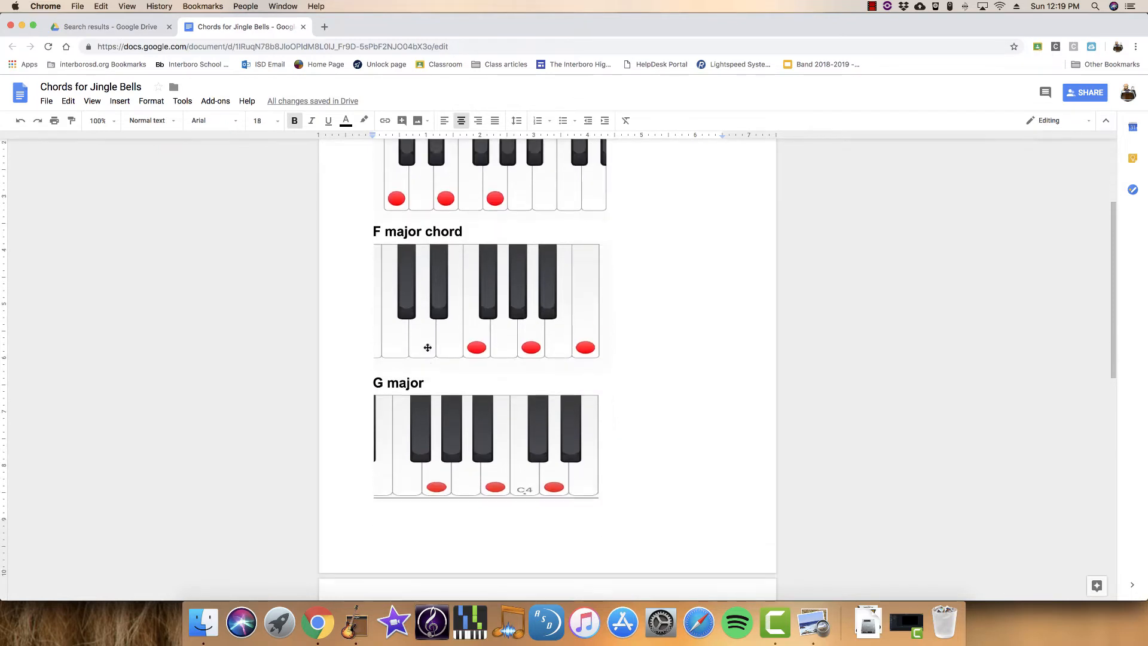
pyautogui.scroll(2, 427, 347)
pyautogui.scroll(-15, 428, 347)
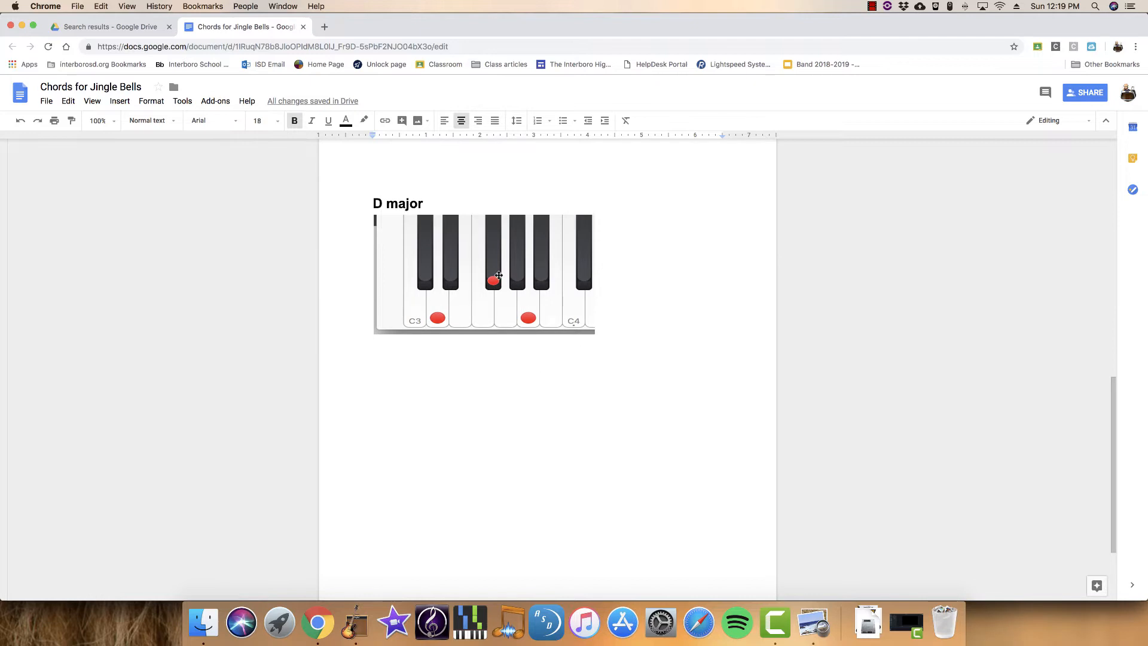
pyautogui.click(815, 622)
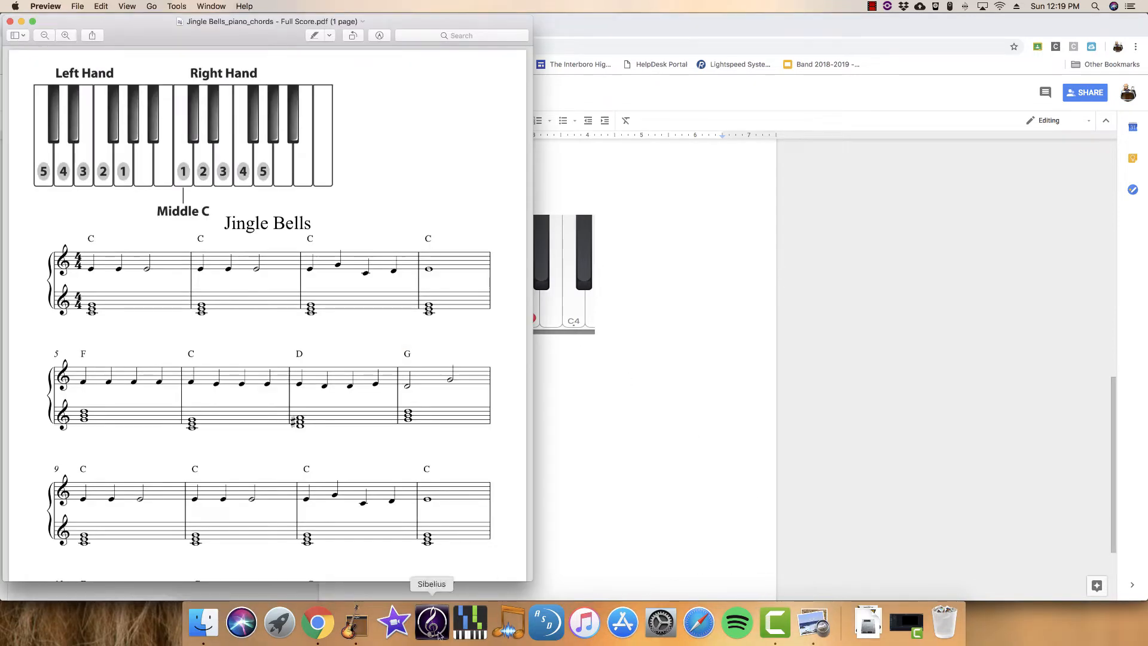
# - Switch back to GarageBand and record the F, C, D and G chords on the Steinway Grand Piano track from bar 9 to bar 13
pyautogui.click(355, 622)
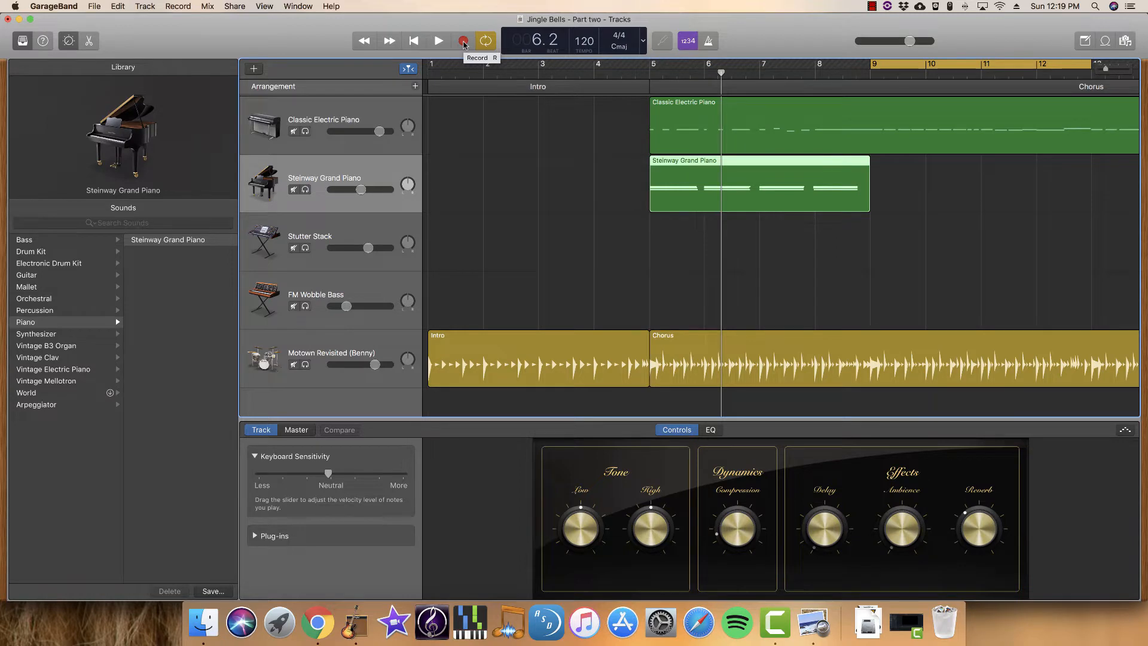
pyautogui.click(464, 41)
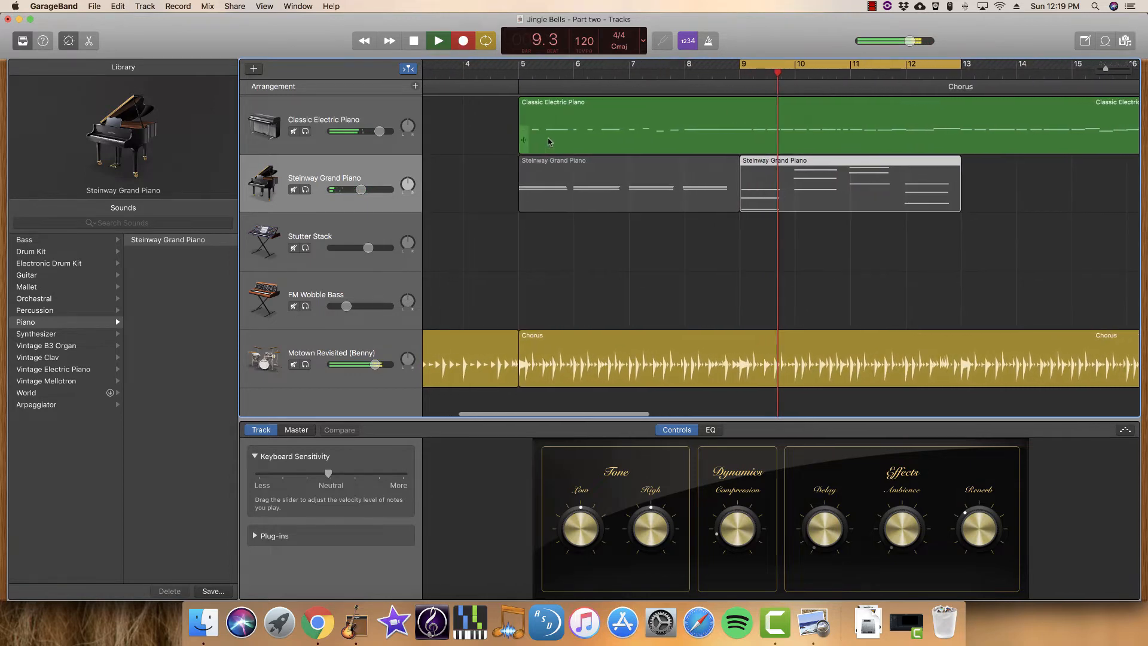
pyautogui.click(415, 42)
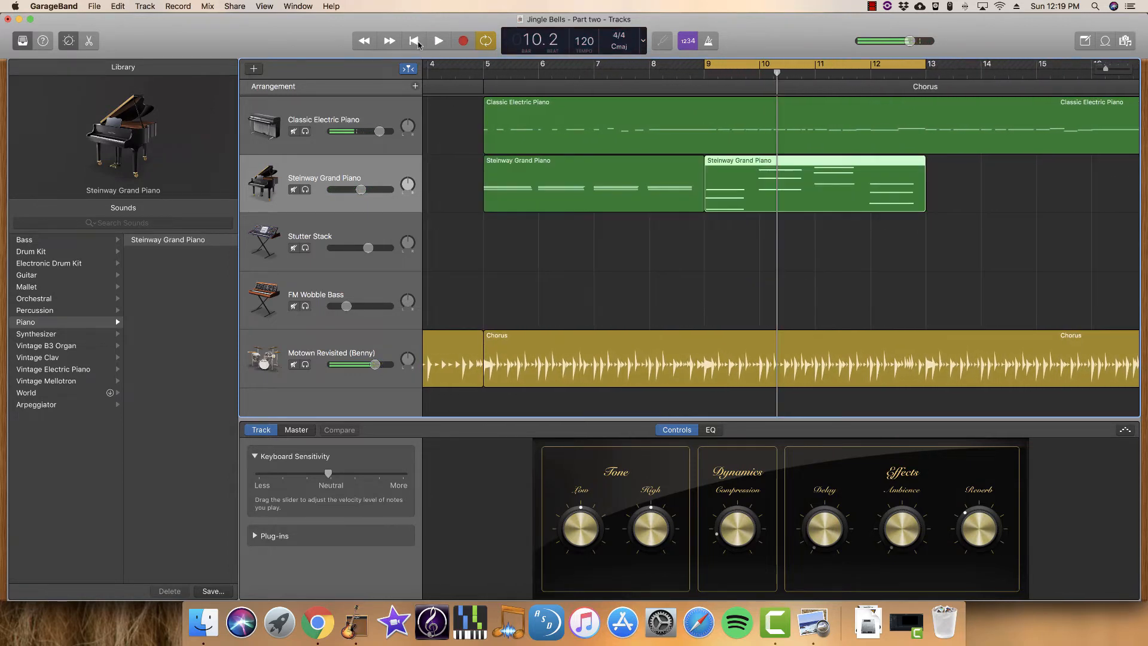
# - Move the cycle range to bars 13 to 17 and check the chords of the third score line in Preview
pyautogui.moveTo(727, 68); pyautogui.dragTo(949, 69)
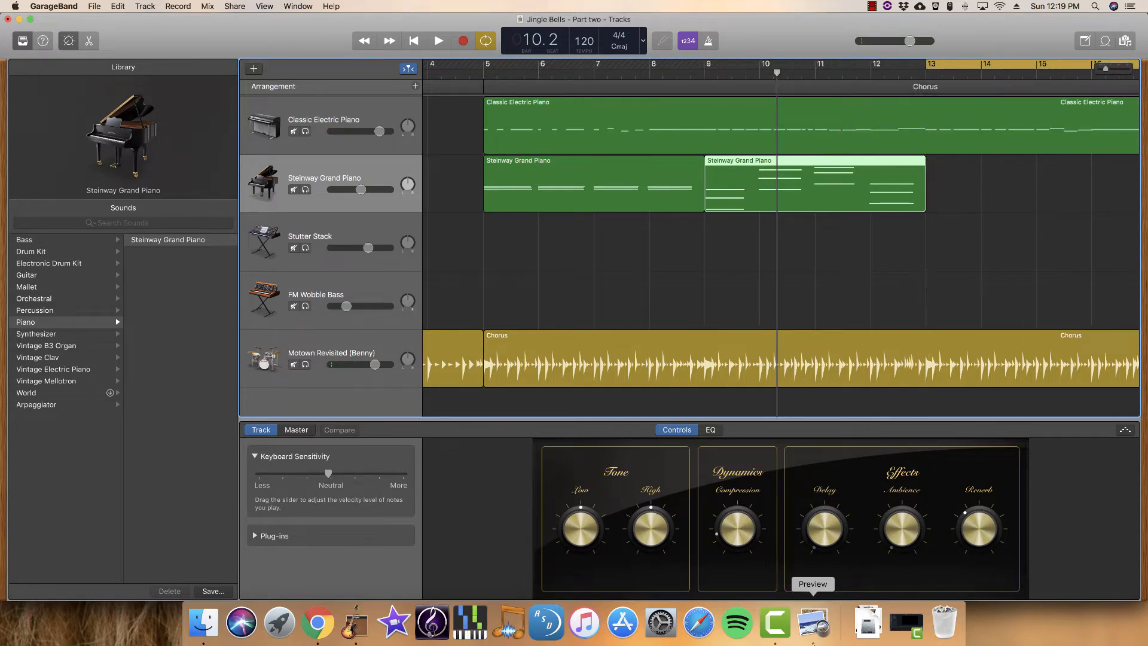
pyautogui.click(814, 622)
pyautogui.scroll(2, 346, 229)
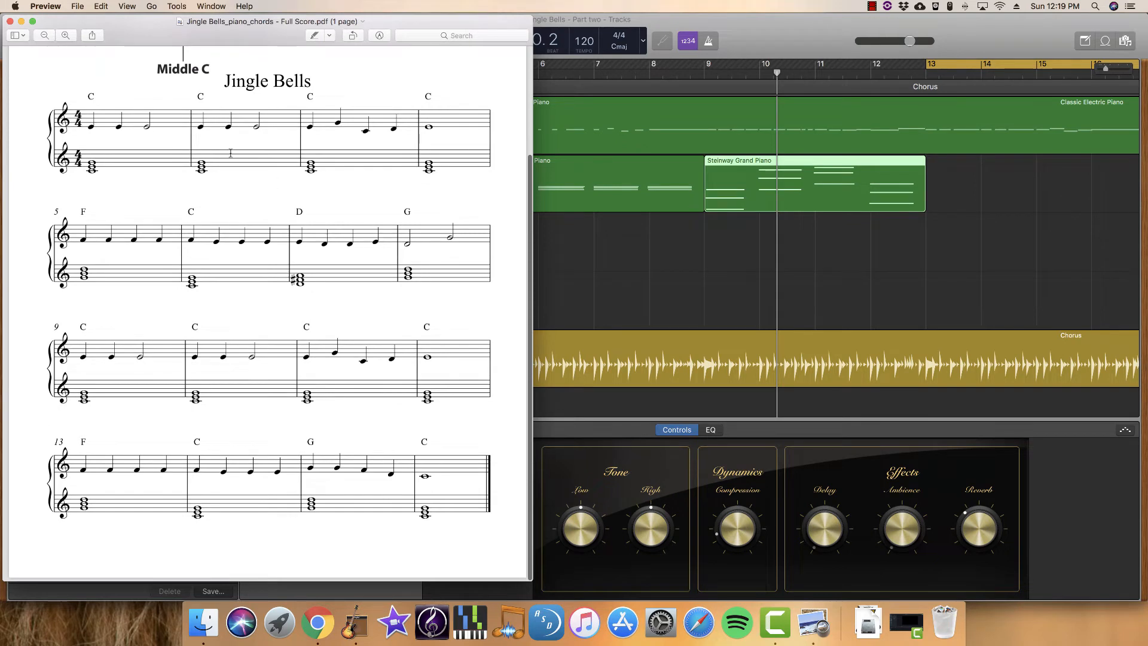
# - Switch back to GarageBand and paste a copy of the first Steinway Grand Piano region at bar 13
pyautogui.click(672, 259)
pyautogui.click(576, 191)
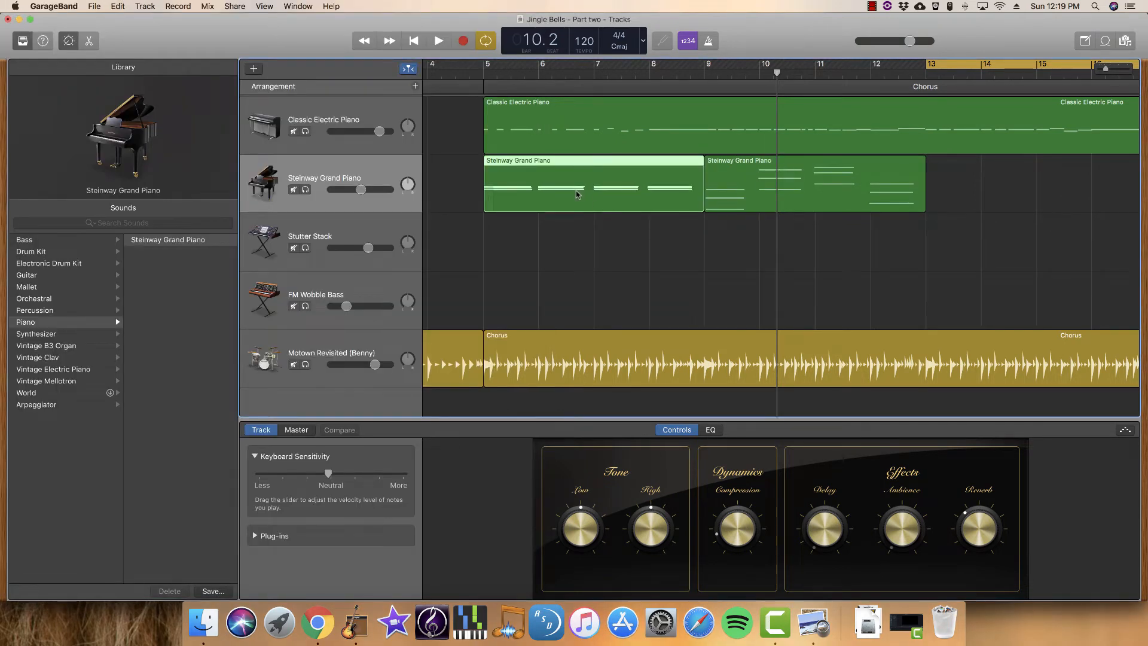
pyautogui.click(925, 75)
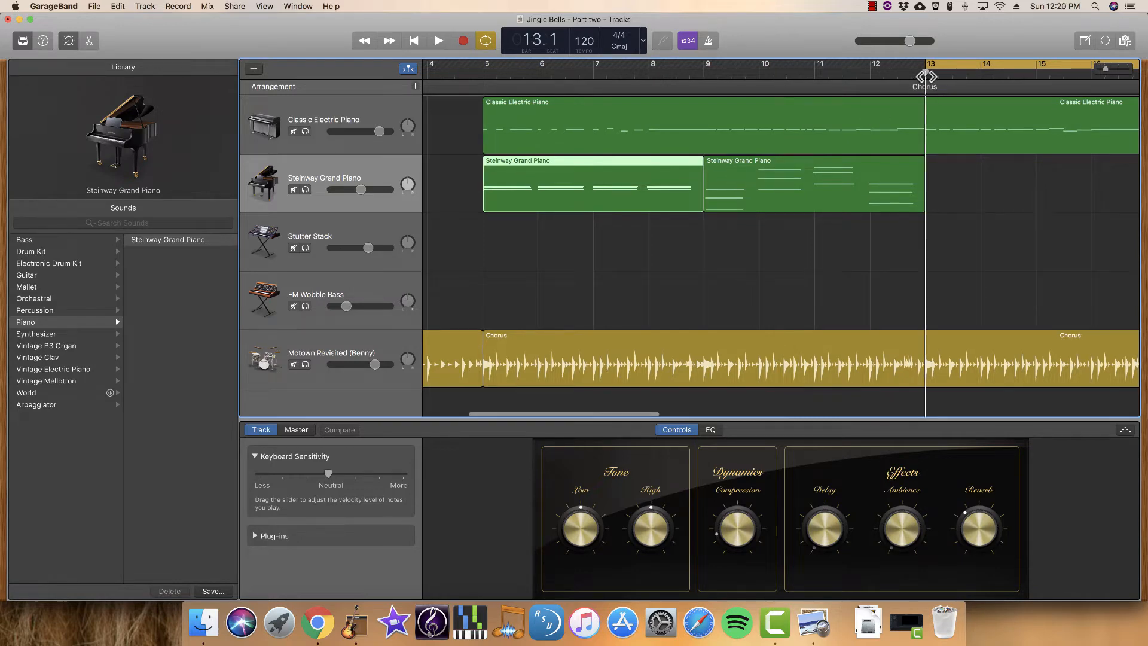
pyautogui.press('super+v')
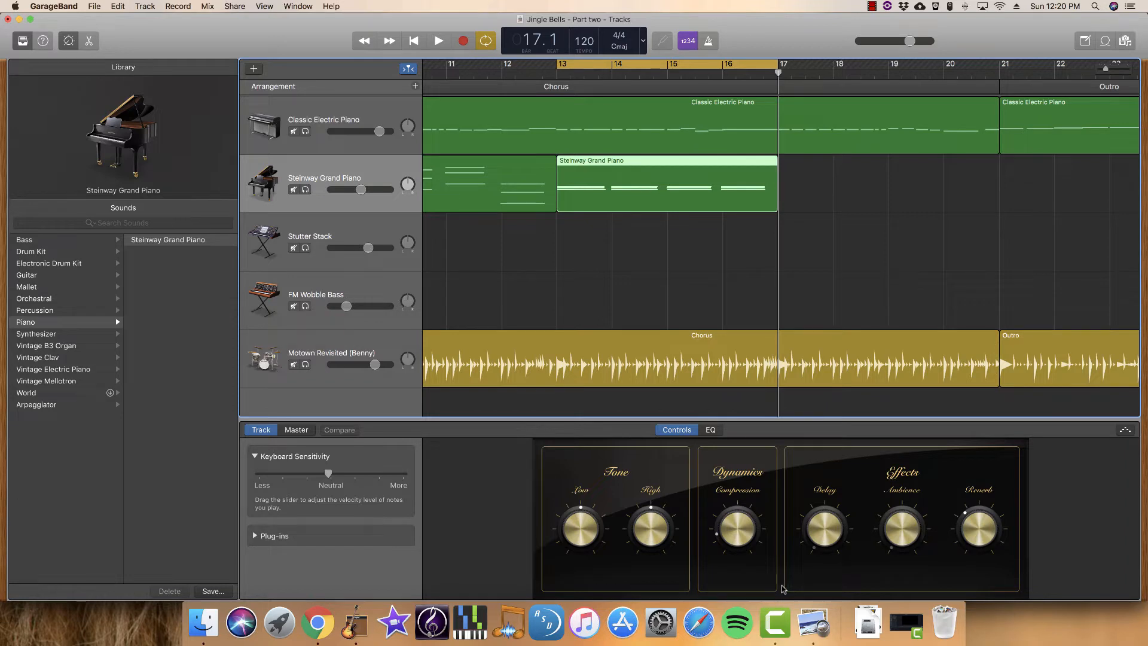
# - Check the last score line in Preview, and in GarageBand record its F, C, G and C chords on the Steinway Grand Piano track over bars 17 to 21
pyautogui.click(813, 622)
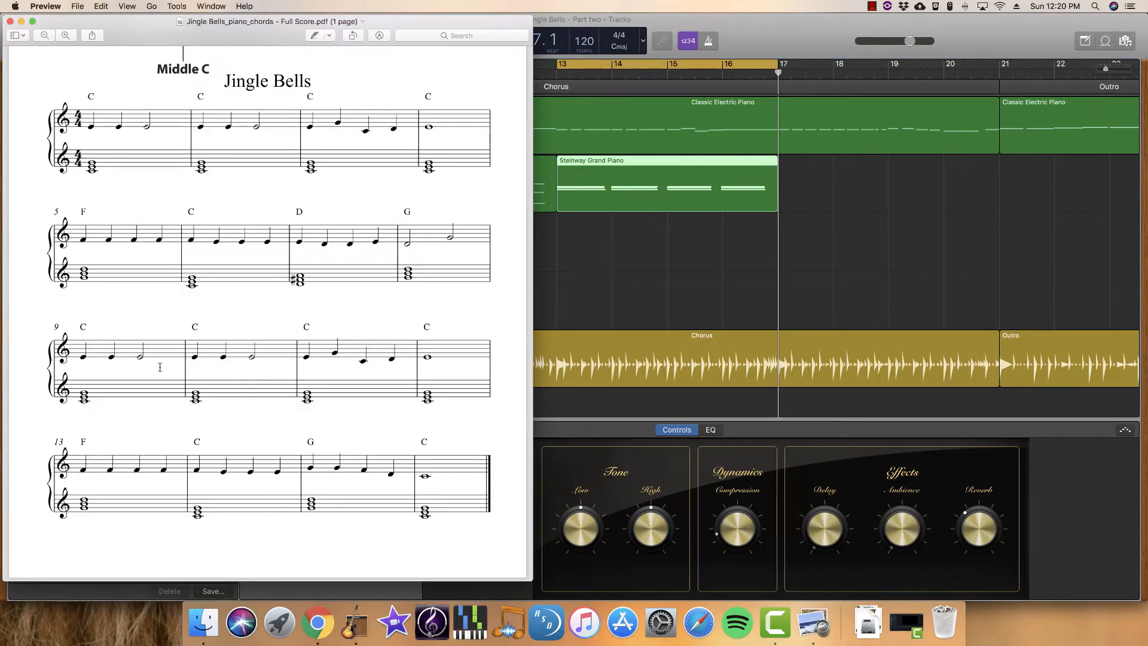
pyautogui.click(882, 261)
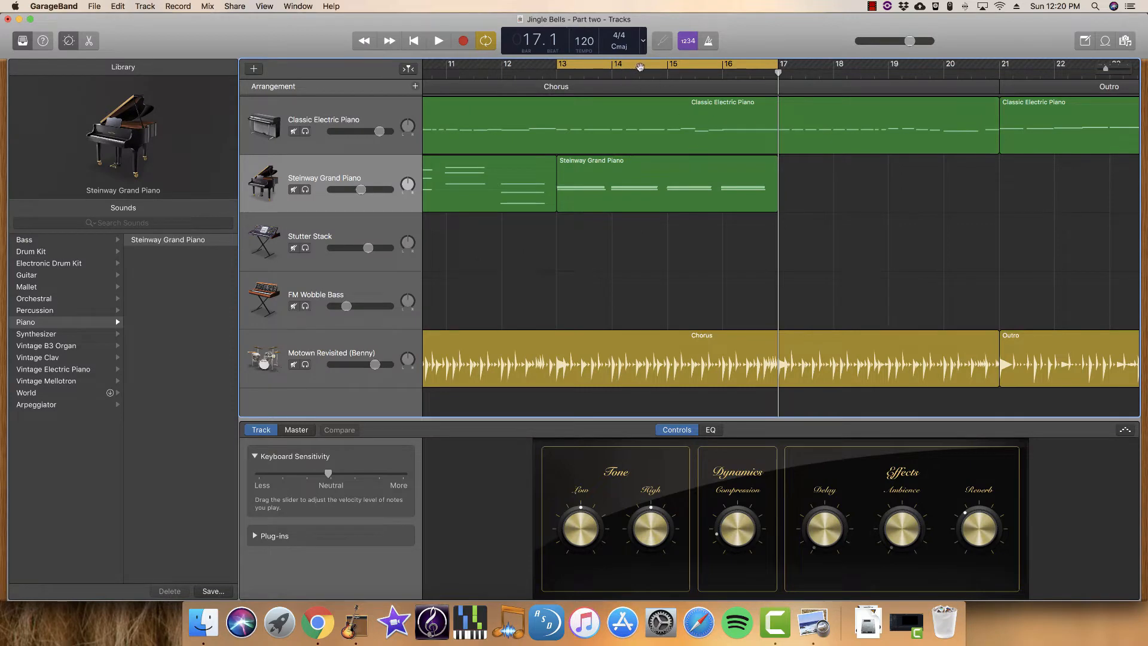
pyautogui.moveTo(643, 65); pyautogui.dragTo(864, 67)
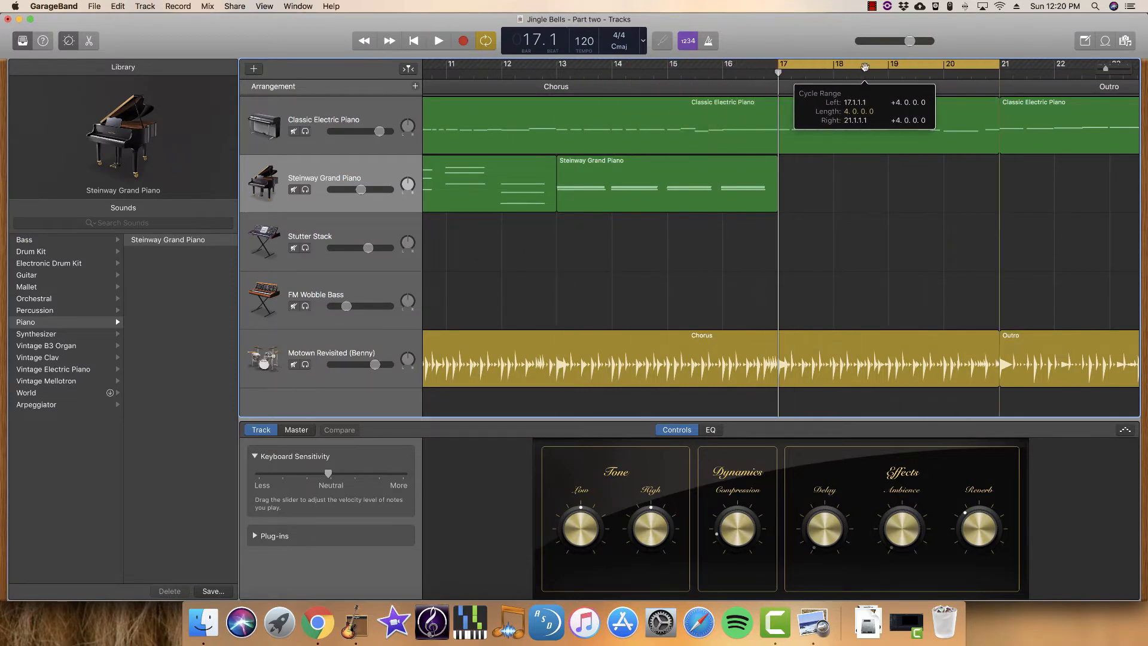
pyautogui.click(464, 41)
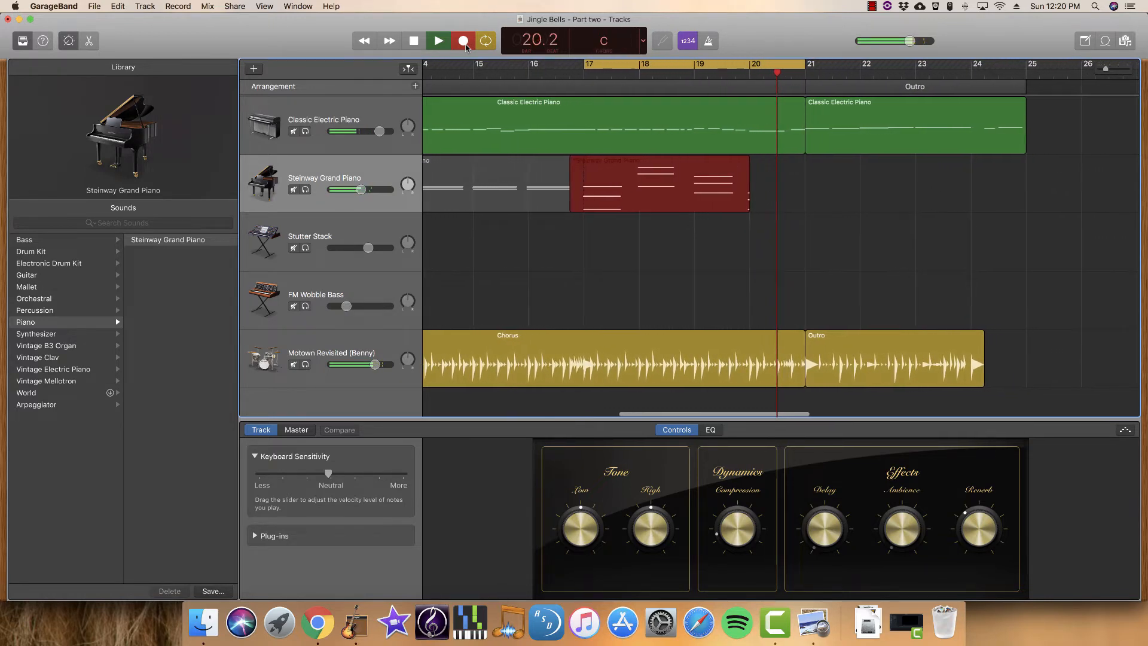
pyautogui.press('space')
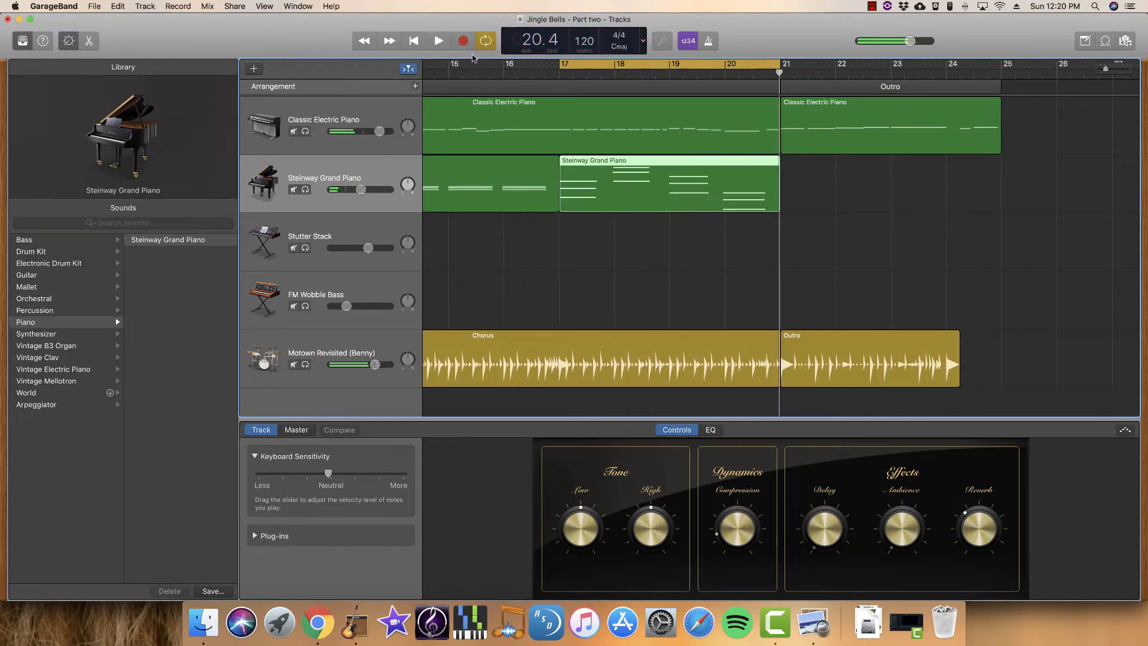
# - Move the cycle range to the Outro, bars 21 to 25, and play that section
pyautogui.moveTo(593, 66); pyautogui.dragTo(814, 66)
pyautogui.click(435, 41)
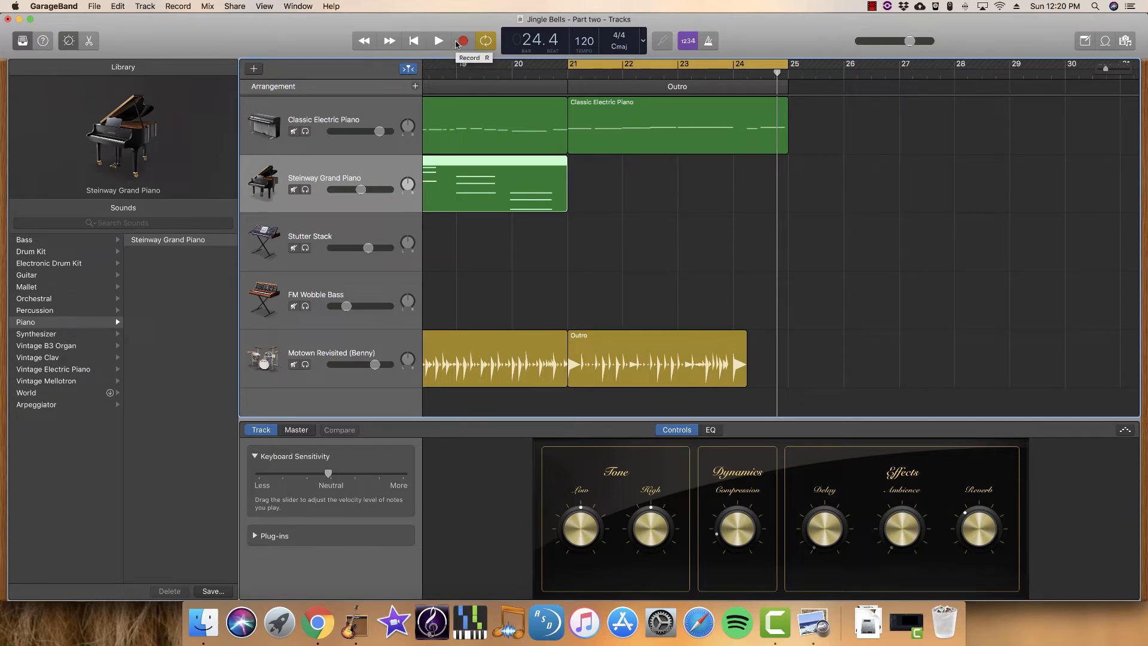
# - Record the Outro chords on the Steinway Grand Piano track, starting at bar 21 and stopping after bar 24 begins
pyautogui.click(456, 45)
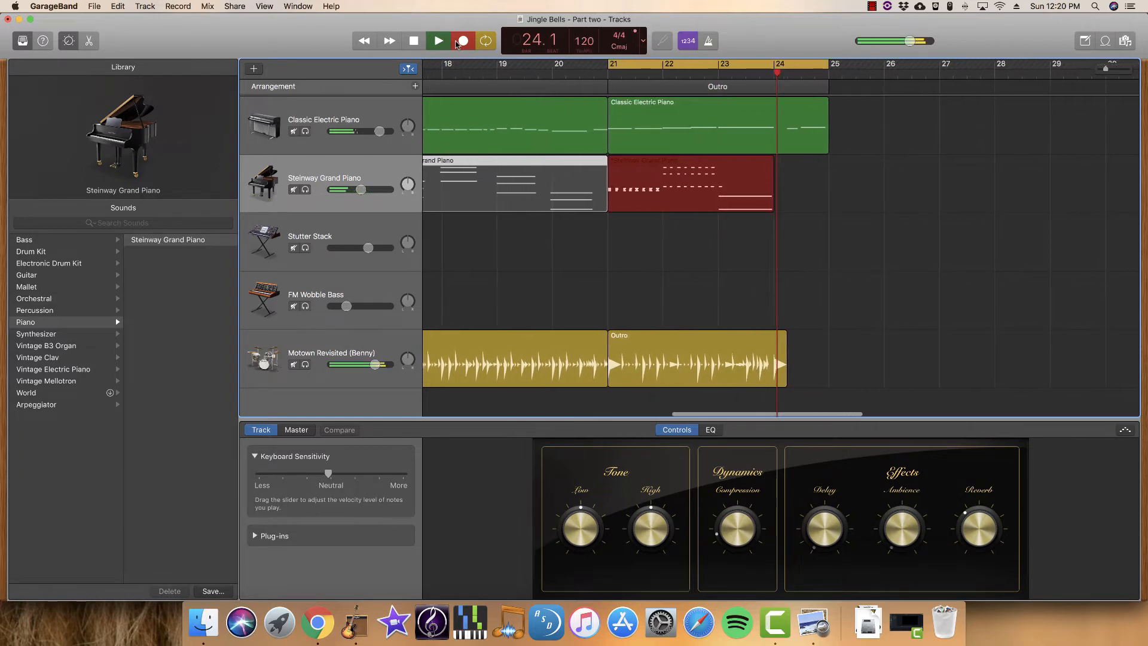
pyautogui.press('space')
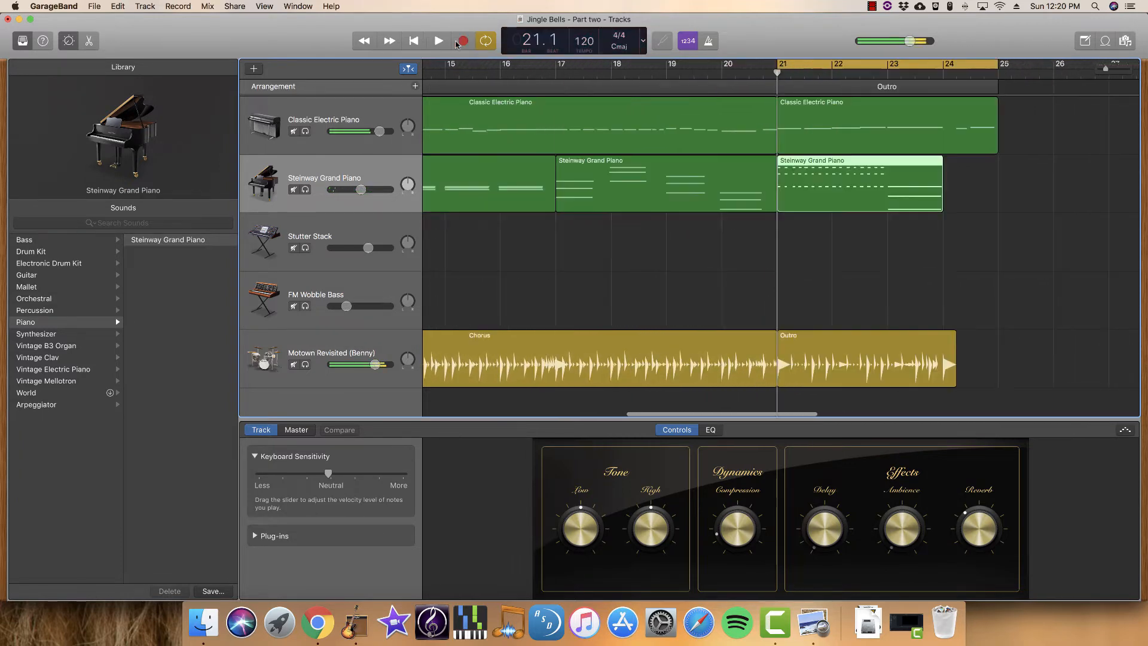
# - Select all five Steinway Grand Piano regions and set their time quantize to 1/8 Note in the piano roll editor
pyautogui.hscroll(-1, 630, 242)
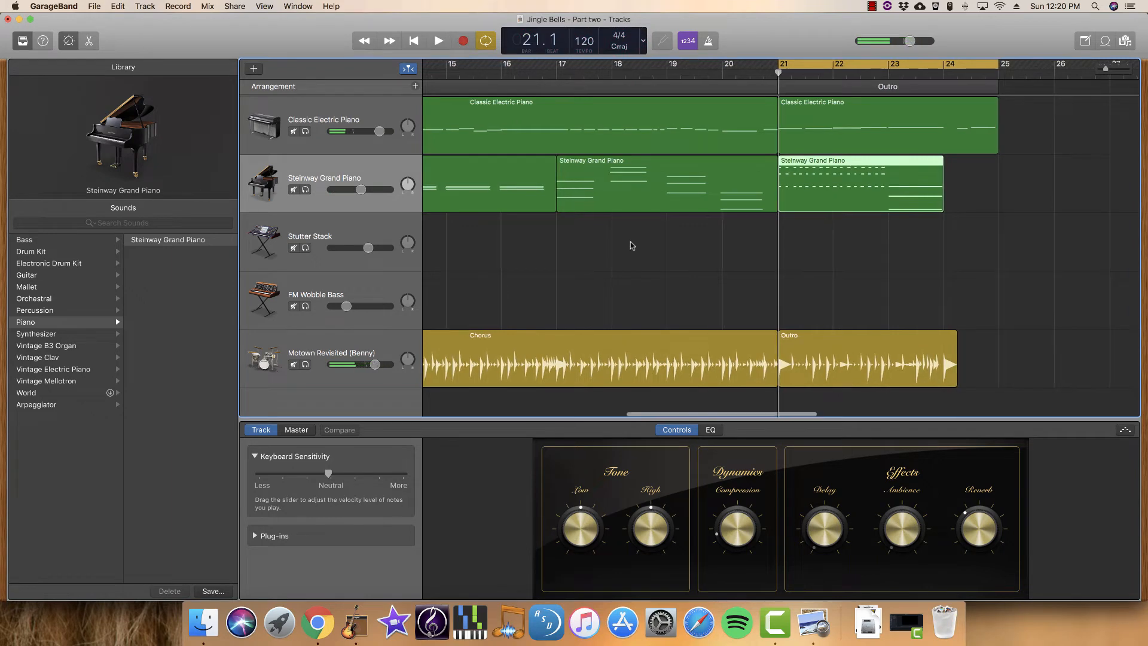
pyautogui.click(701, 170)
pyautogui.click(809, 183)
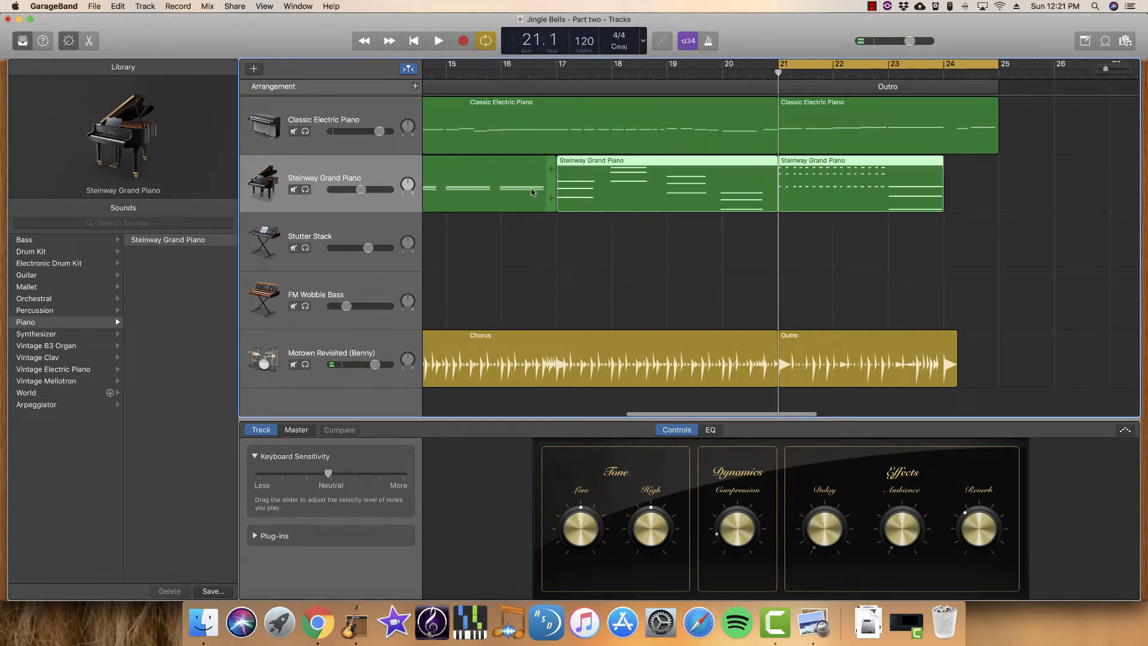
pyautogui.click(500, 190)
pyautogui.hscroll(-10, 500, 190)
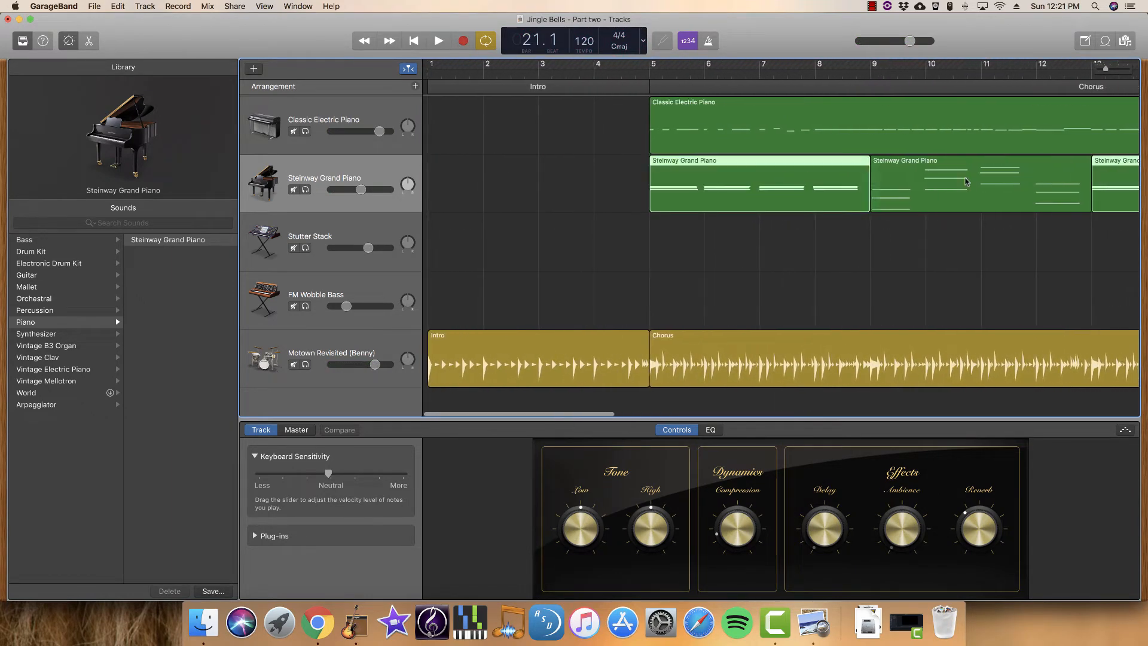
pyautogui.click(88, 40)
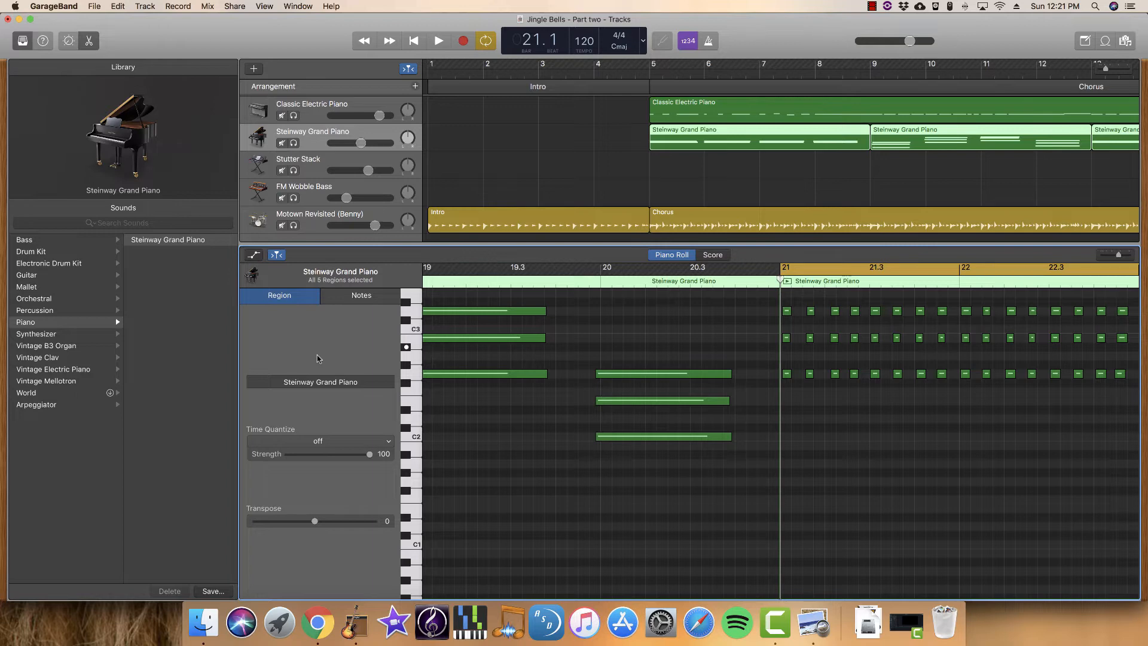
pyautogui.click(328, 440)
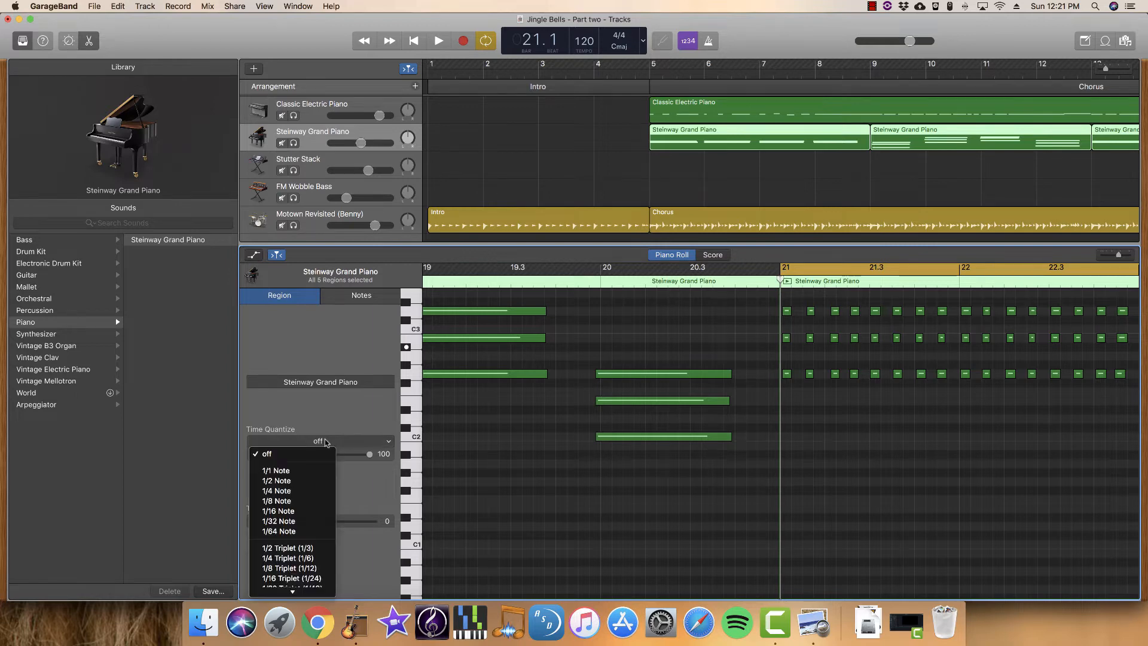
pyautogui.click(281, 501)
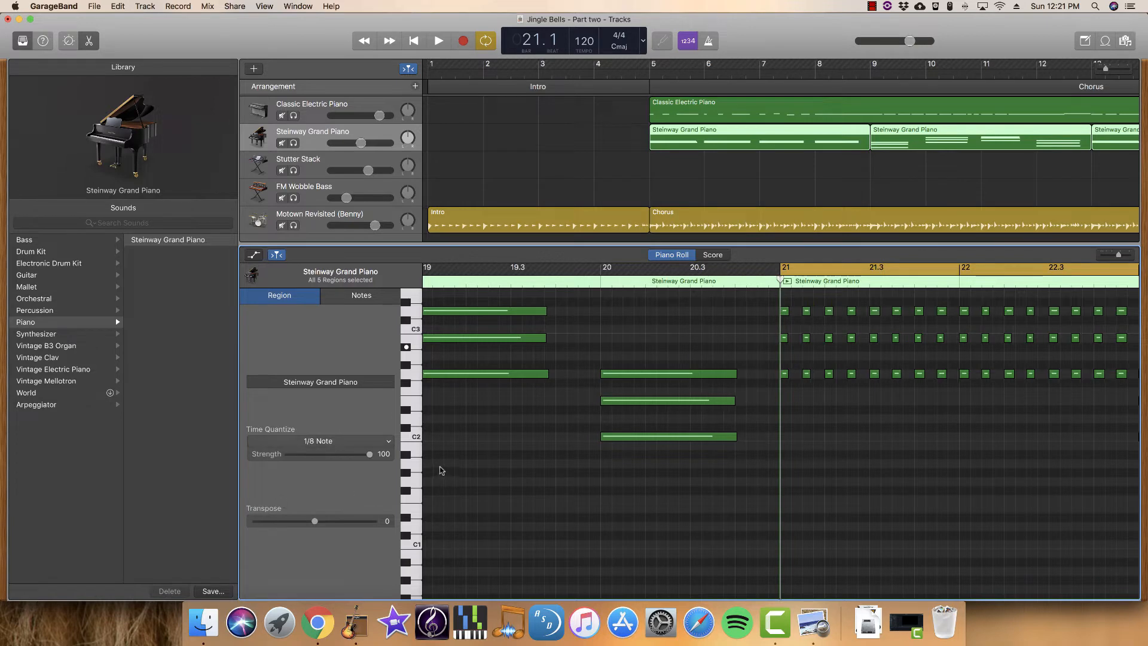
# - Examine the timing of the quantized piano chords from bar 5 through the end of the Outro region
pyautogui.hscroll(-15, 649, 467)
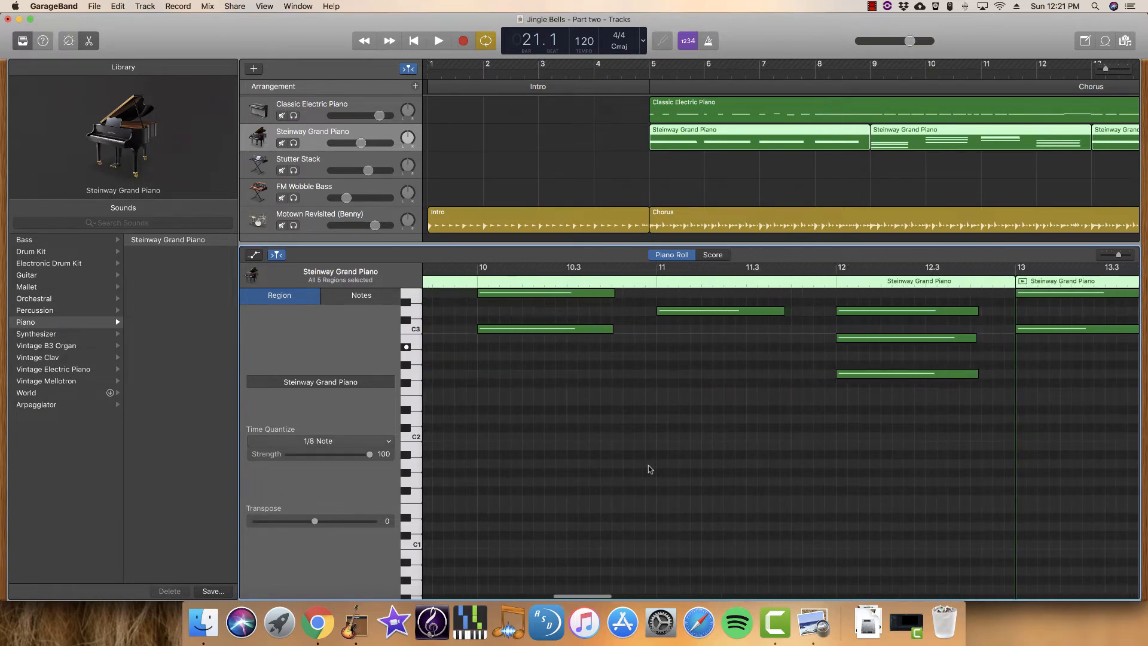
pyautogui.hscroll(2, 651, 469)
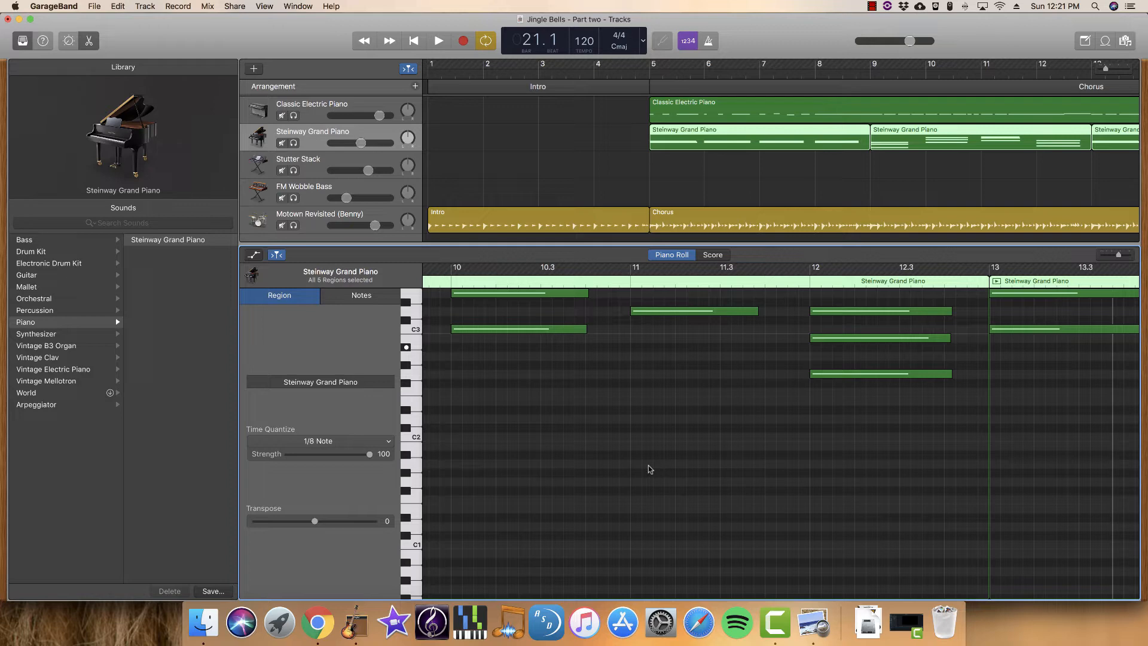
pyautogui.hscroll(-15, 719, 462)
pyautogui.scroll(5, 719, 462)
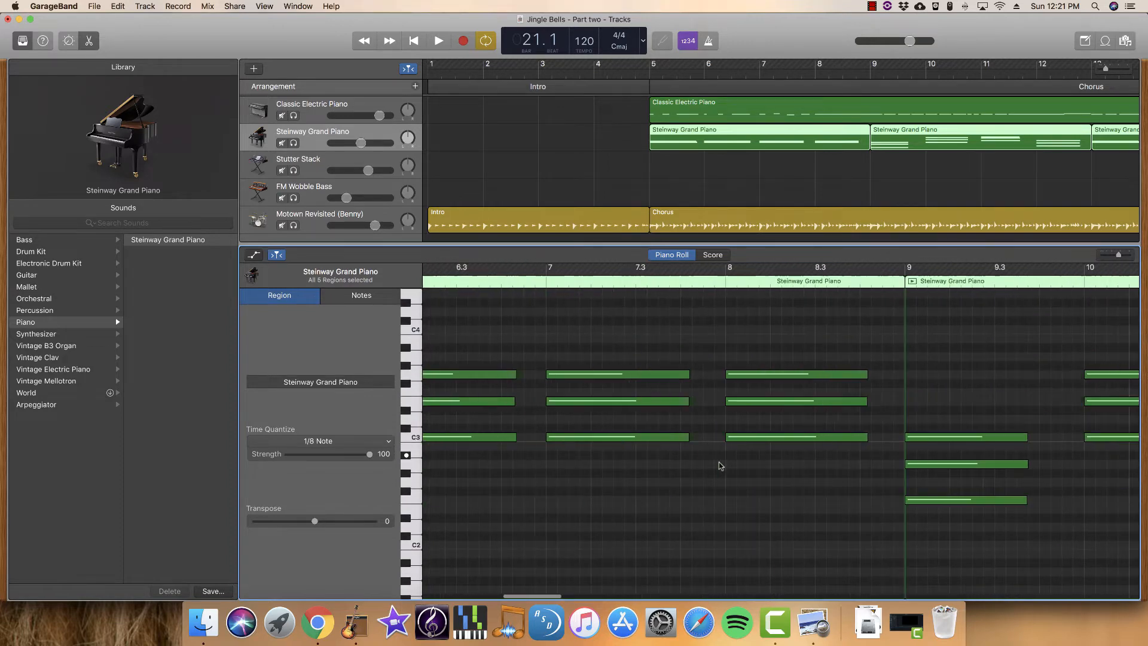
pyautogui.hscroll(12, 719, 462)
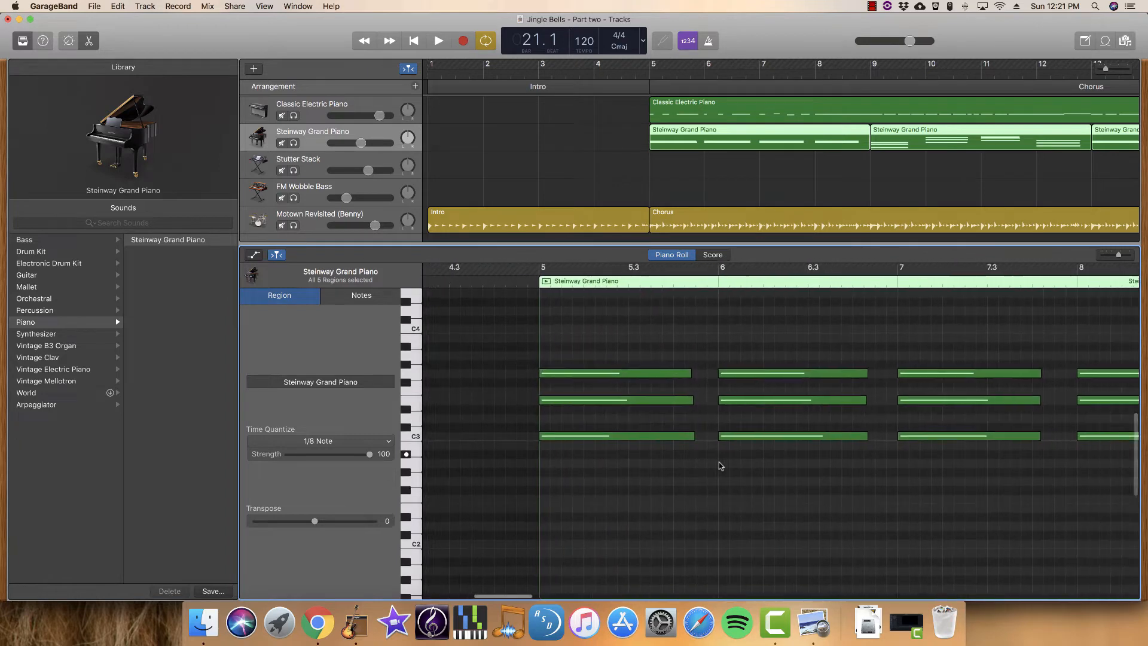
pyautogui.hscroll(15, 720, 462)
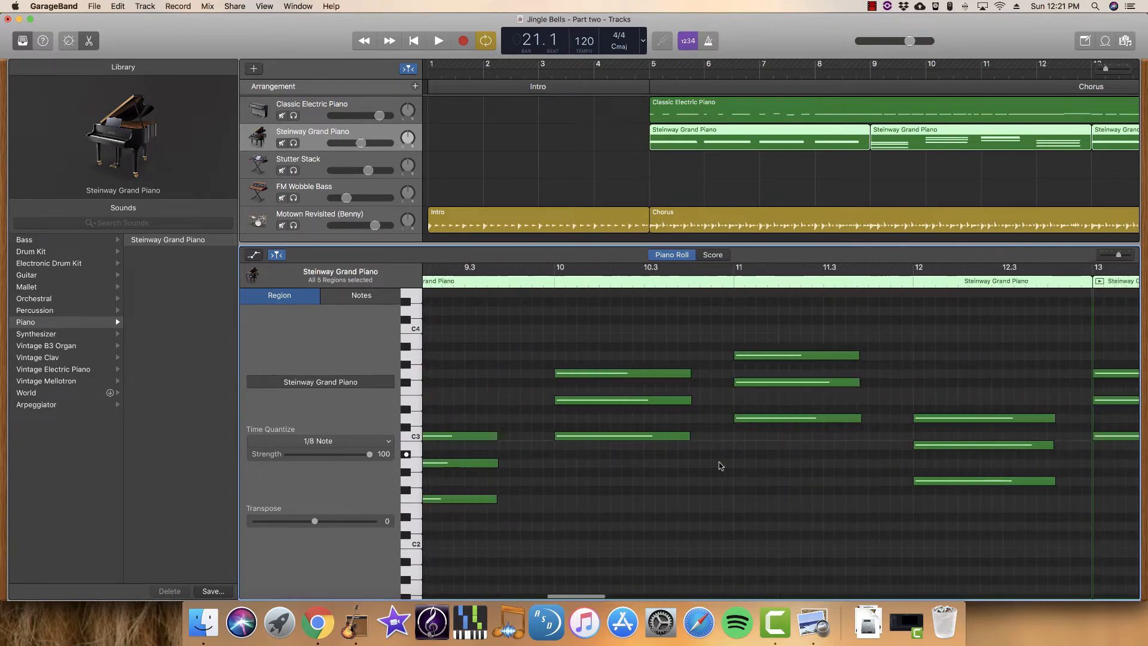
pyautogui.hscroll(8, 720, 466)
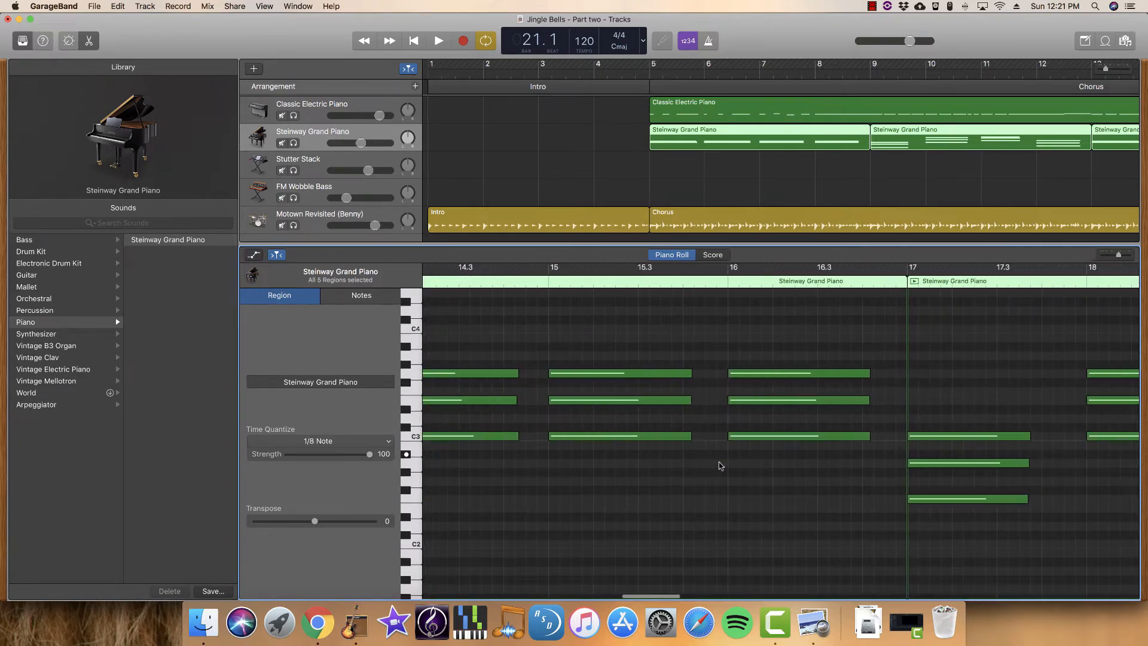
pyautogui.hscroll(14, 720, 465)
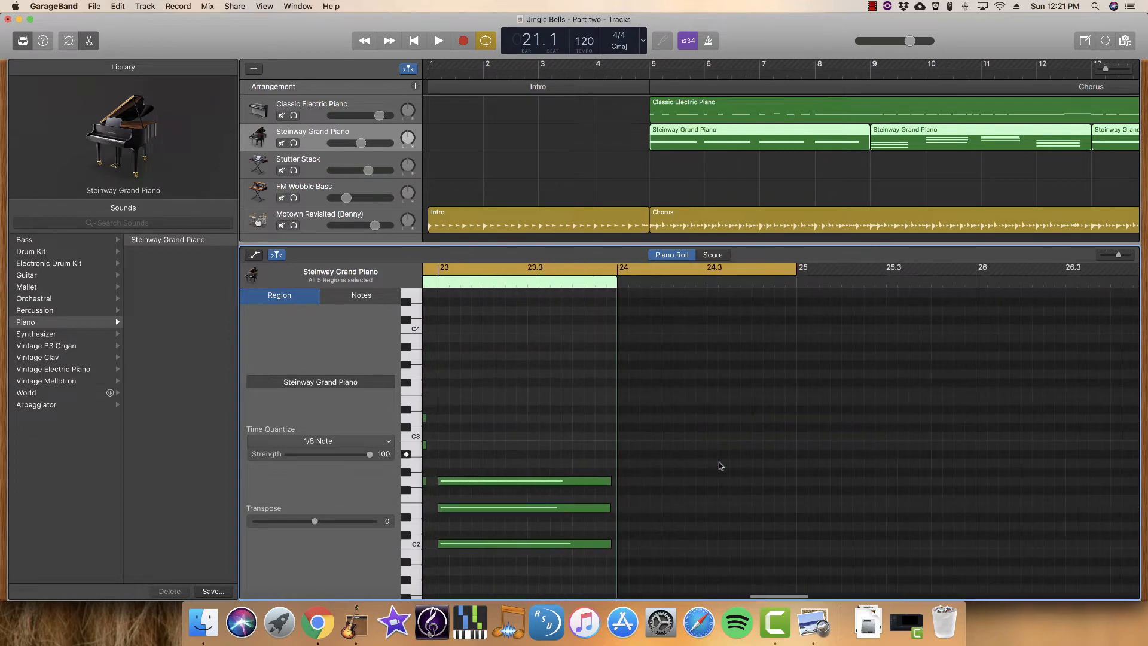
pyautogui.hscroll(-1, 720, 465)
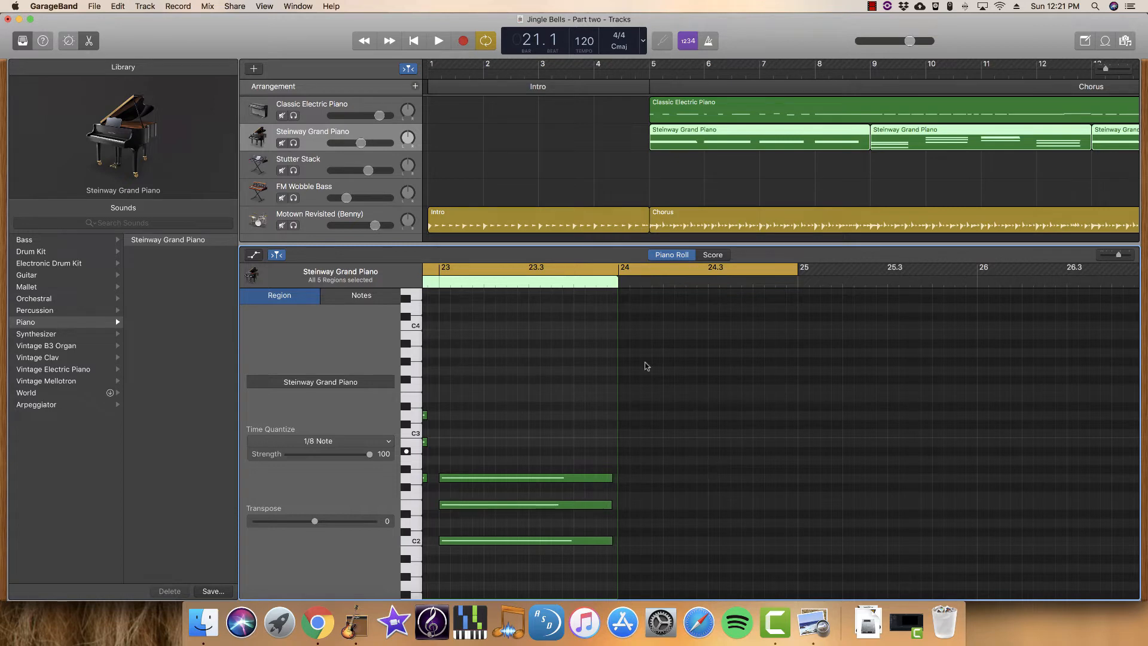
# - Turn off cycle mode and play the song from the start of the Chorus at bar 5
pyautogui.click(254, 137)
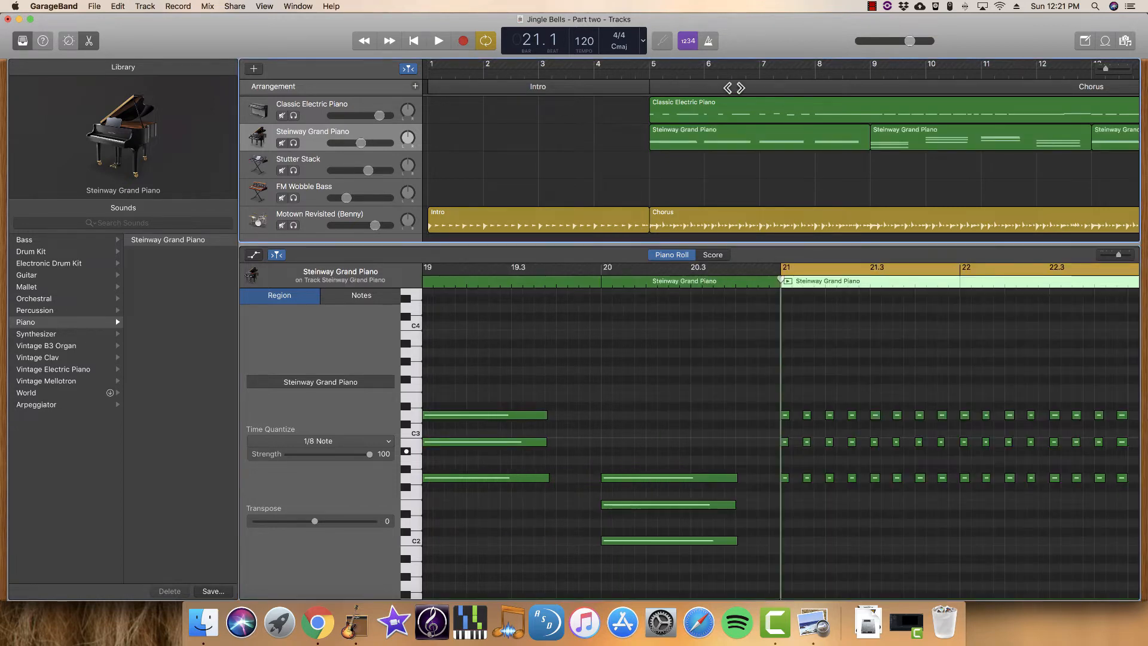
pyautogui.click(651, 76)
pyautogui.press('space')
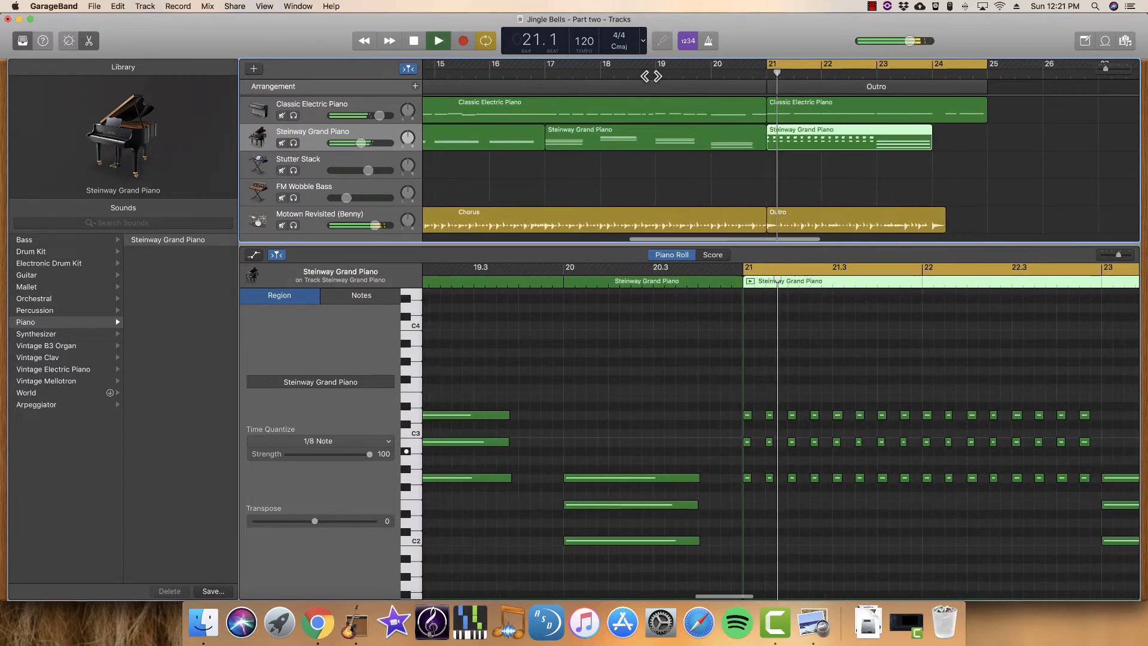
pyautogui.press('space')
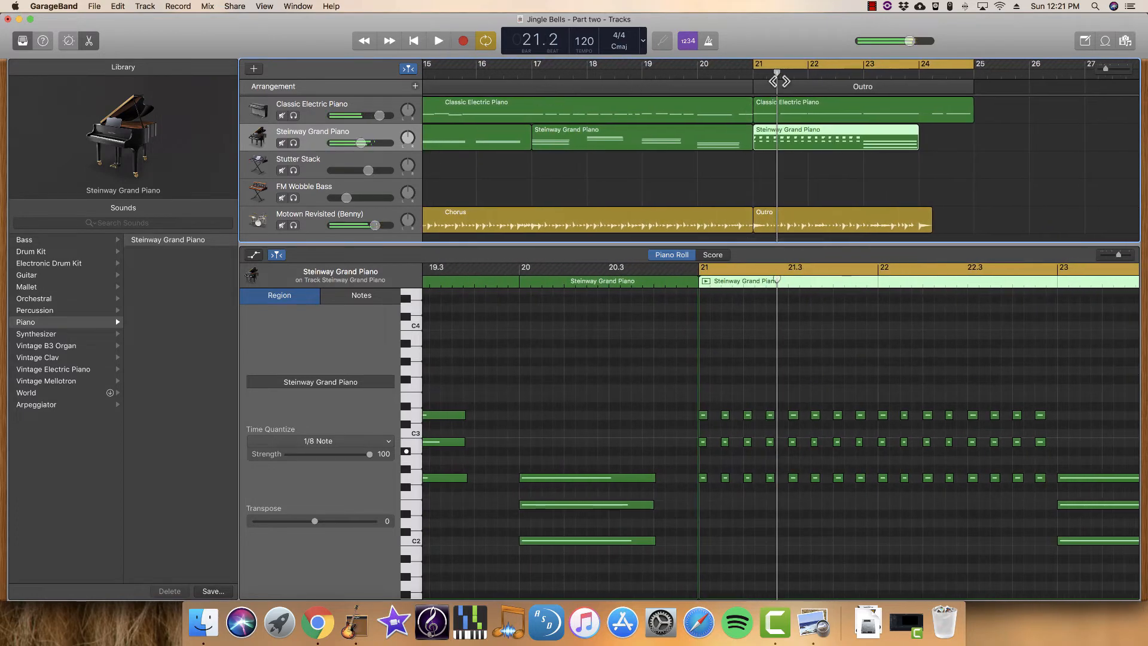
pyautogui.click(485, 41)
pyautogui.hscroll(-15, 458, 76)
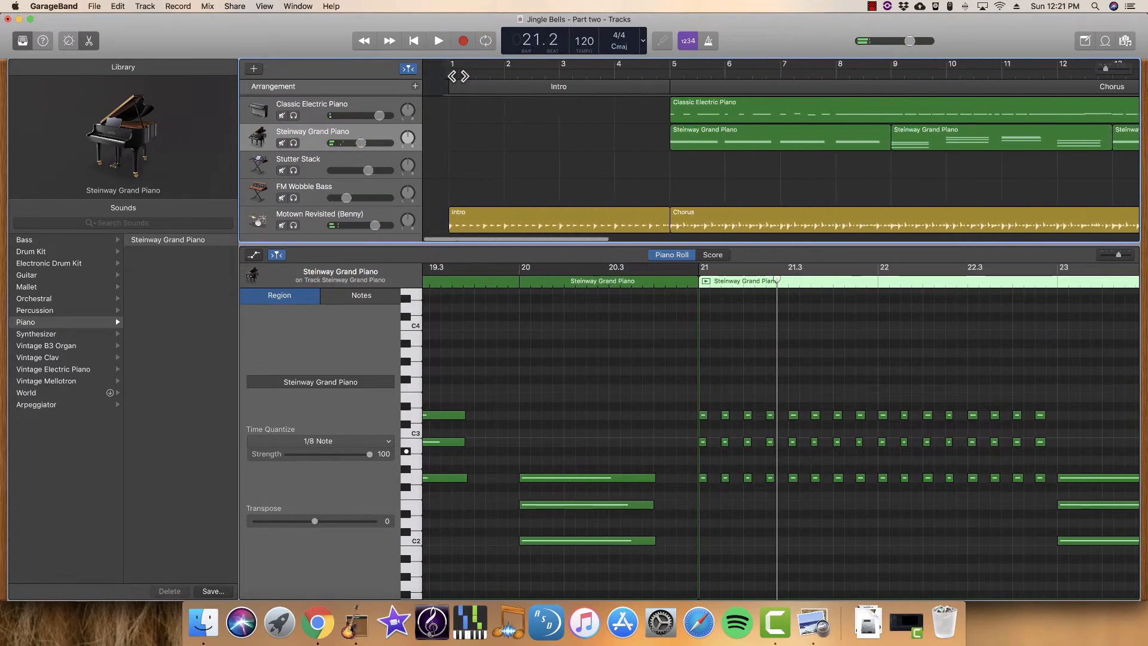
pyautogui.click(647, 75)
pyautogui.press('space')
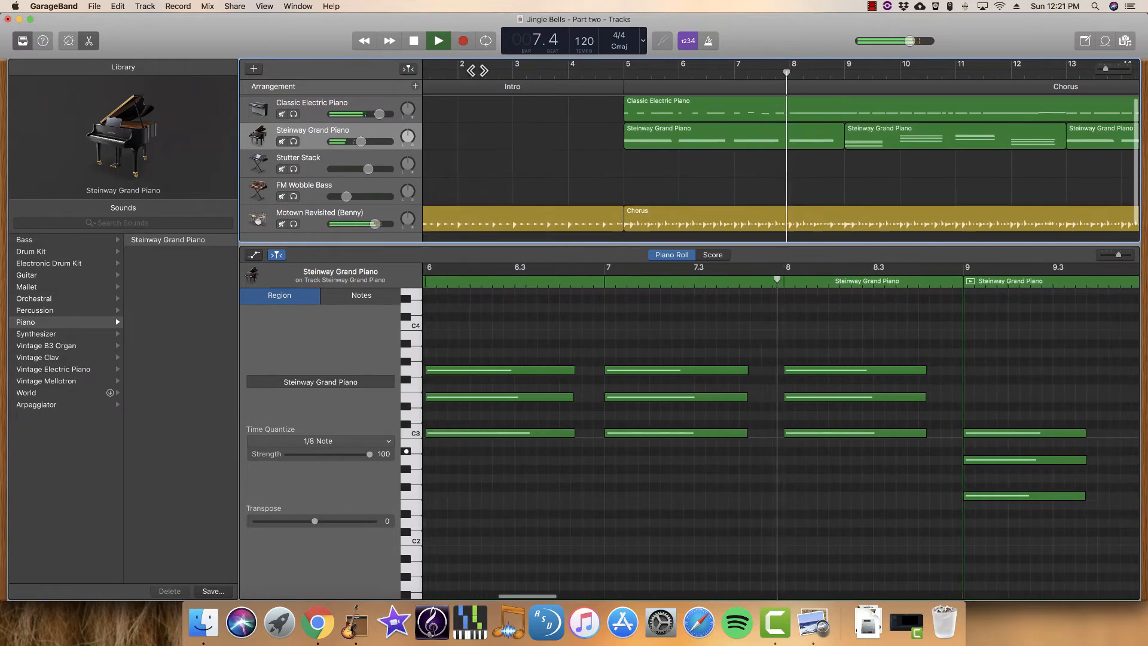
pyautogui.press('space')
# - Add an empty new track with duplicate settings of the Steinway Grand Piano track
pyautogui.press('super+a')
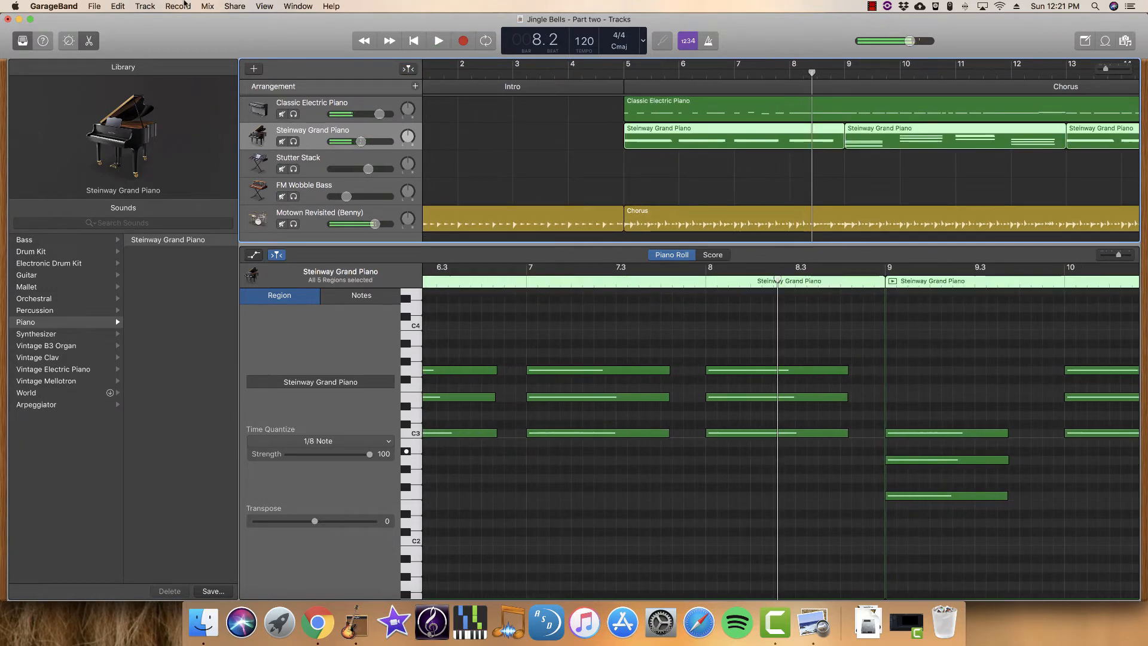
pyautogui.click(146, 6)
pyautogui.click(180, 33)
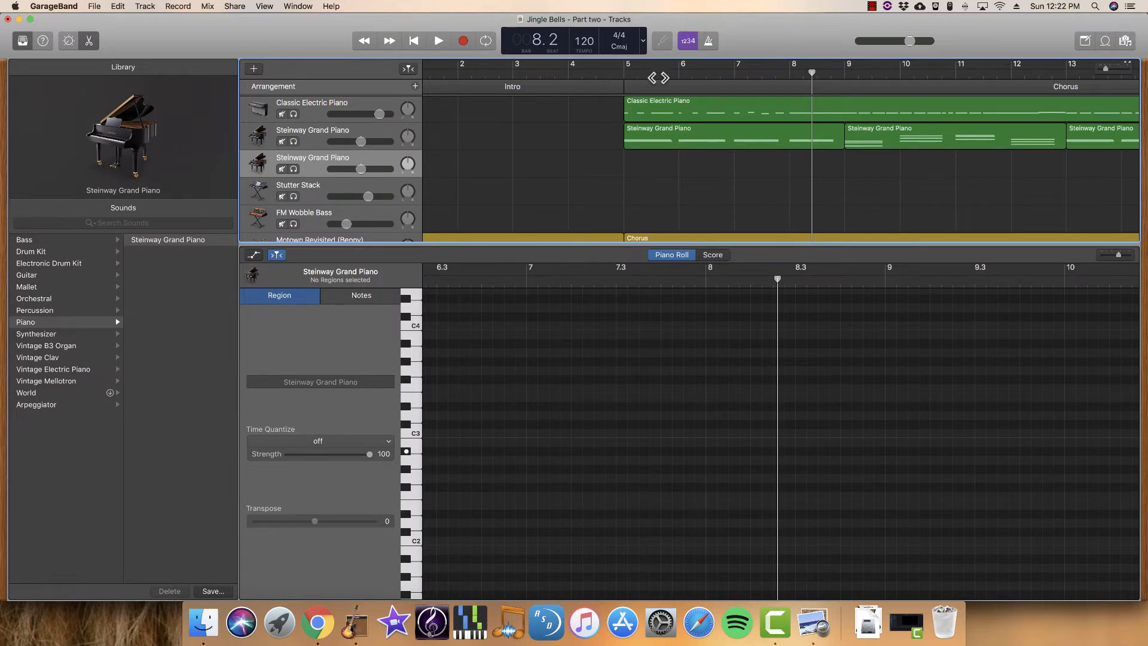
# - Record the low single-note bass part on the second Steinway Grand Piano track from bar 5 through the Outro
pyautogui.click(437, 41)
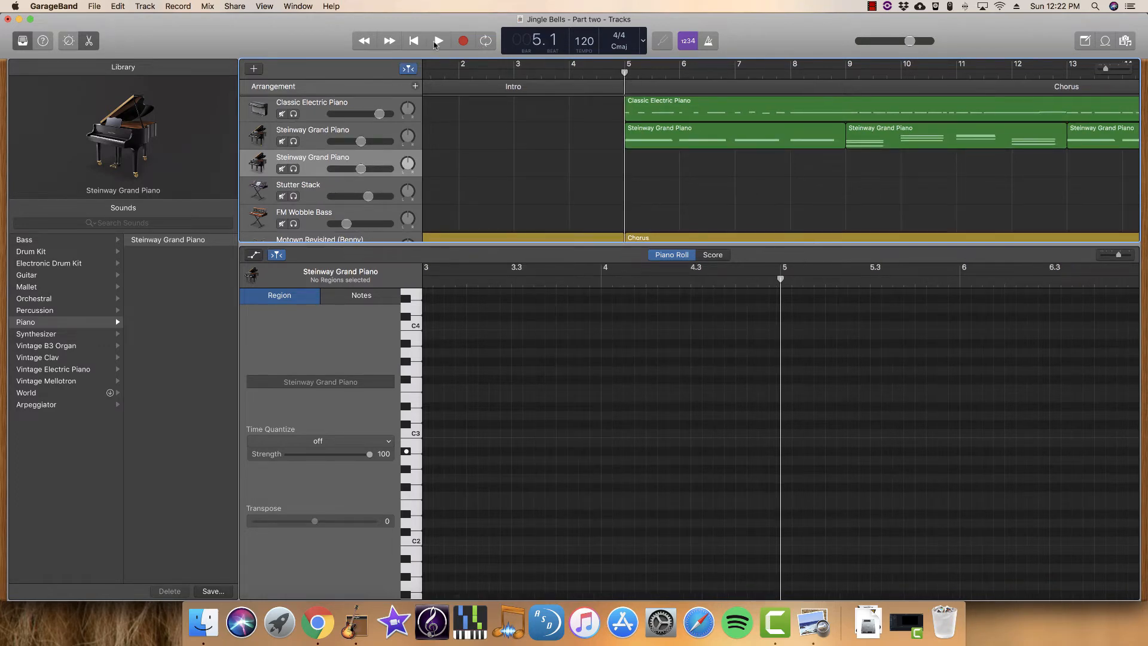
pyautogui.click(461, 41)
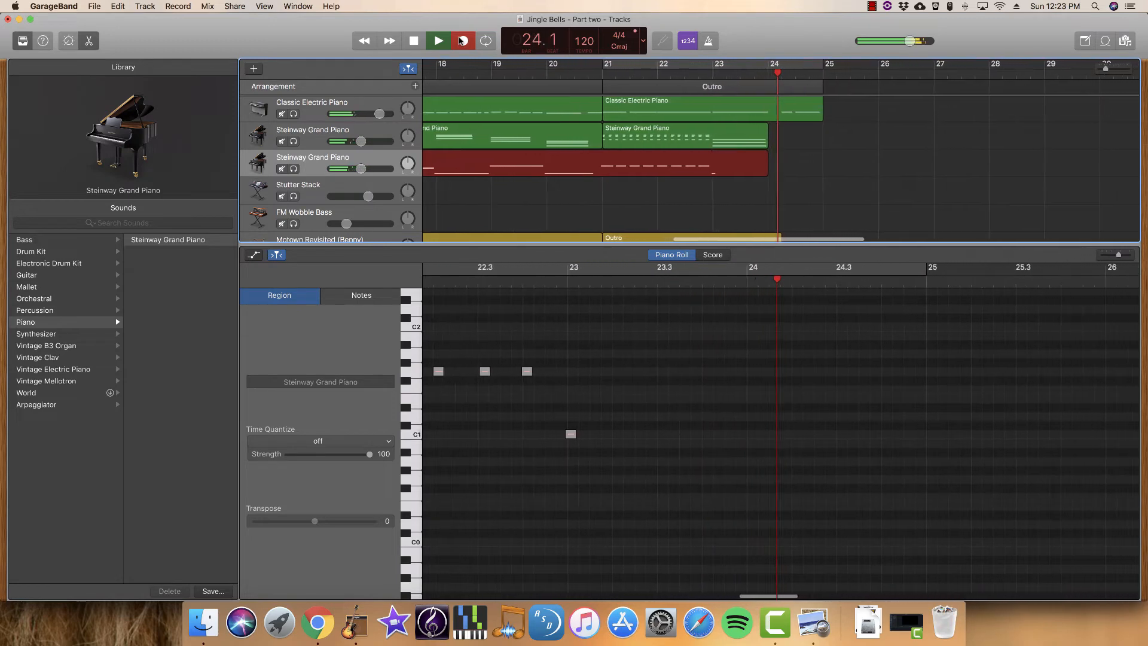
pyautogui.press('space')
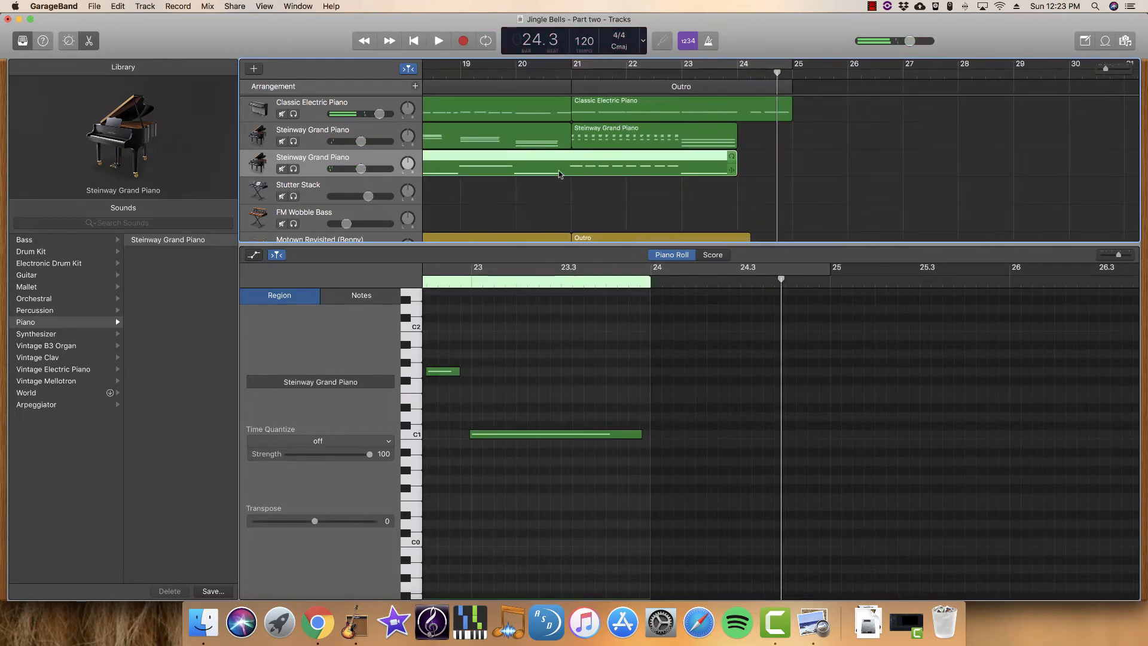
# - Delete the stray very short note between bars 16 and 17 in the newly recorded bass region
pyautogui.hscroll(-5, 554, 178)
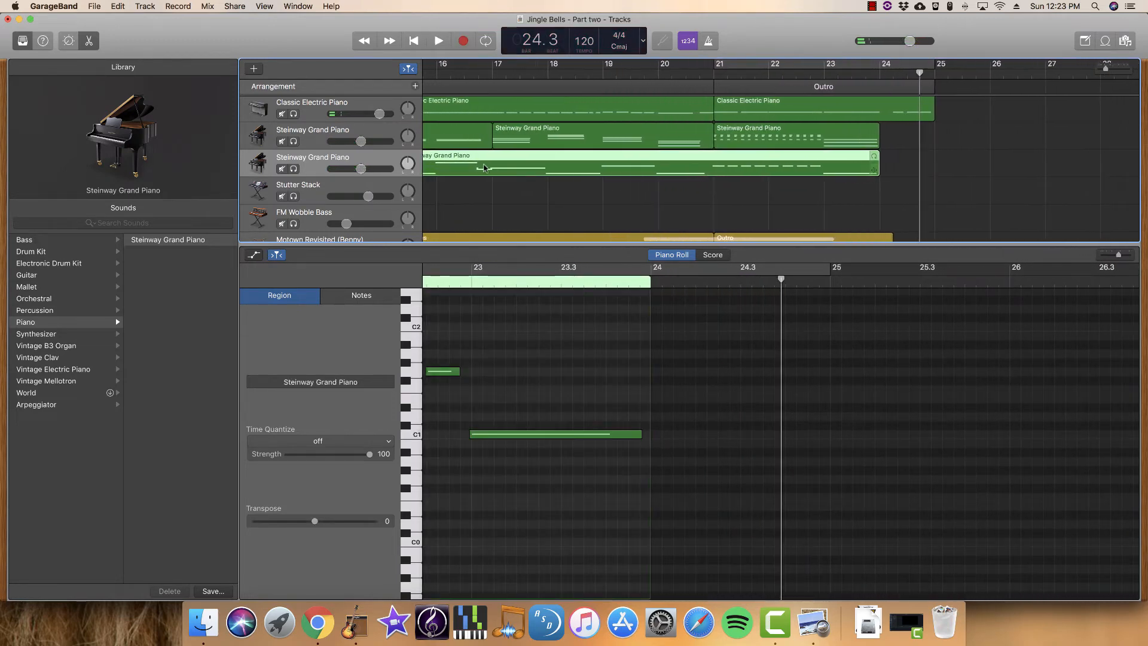
pyautogui.click(482, 87)
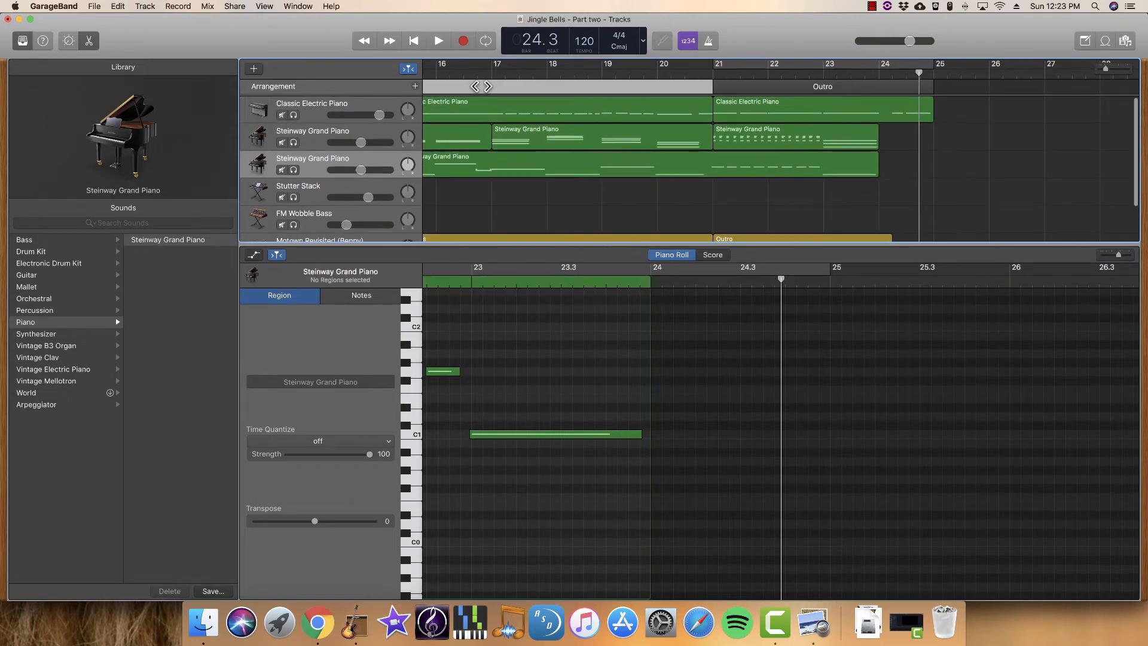
pyautogui.click(485, 76)
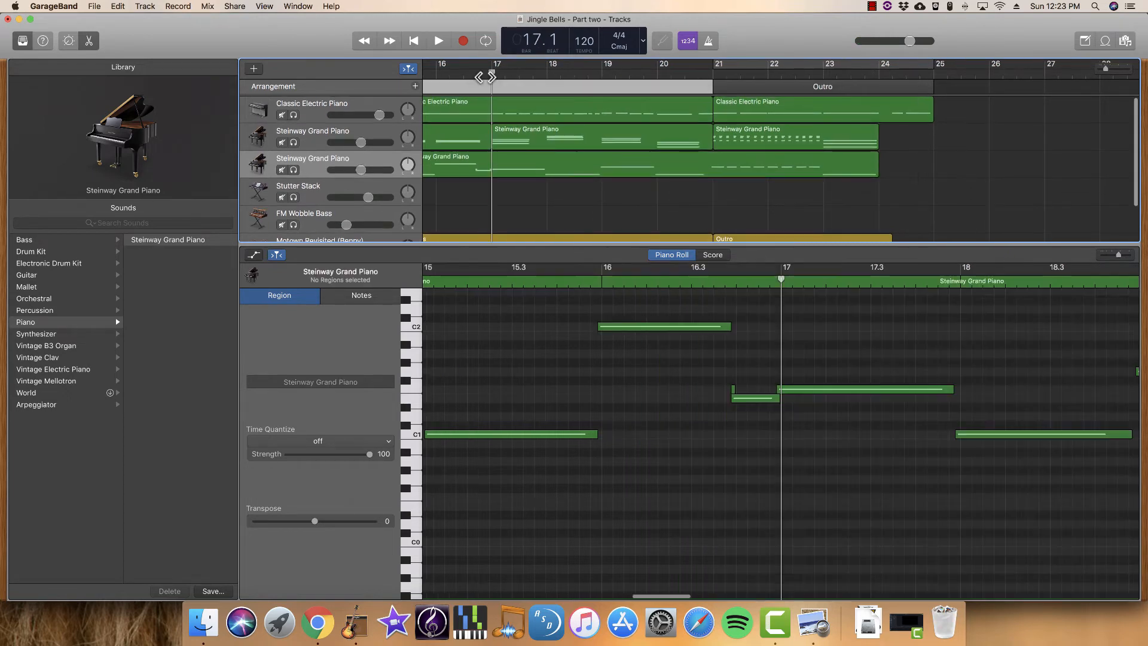
pyautogui.click(734, 392)
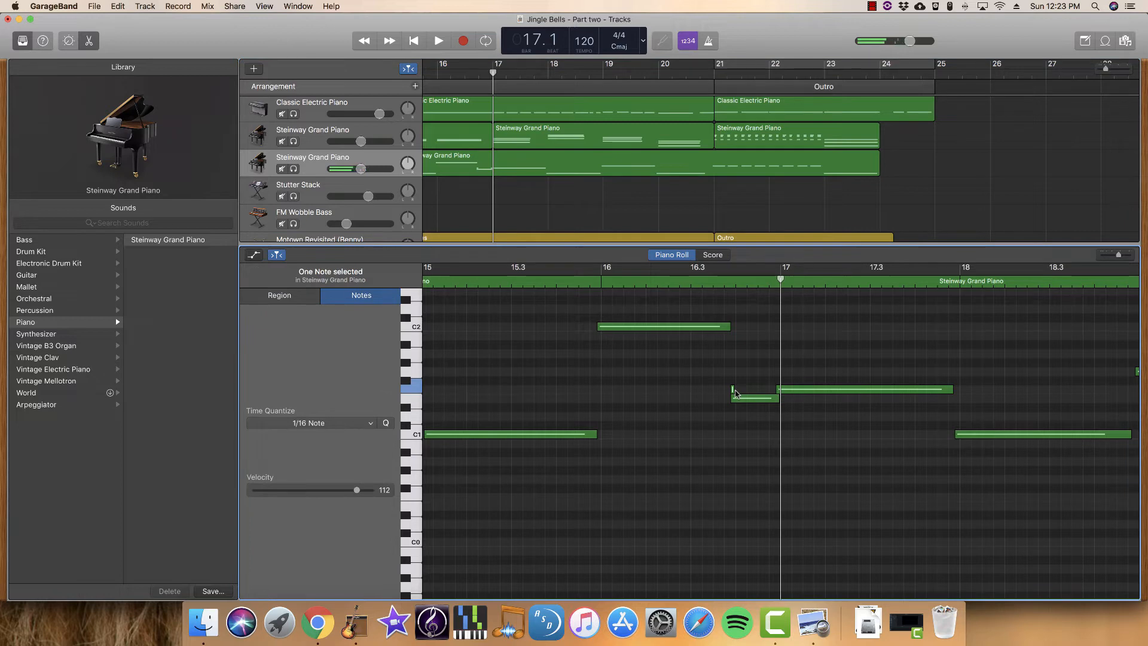
pyautogui.press('Delete')
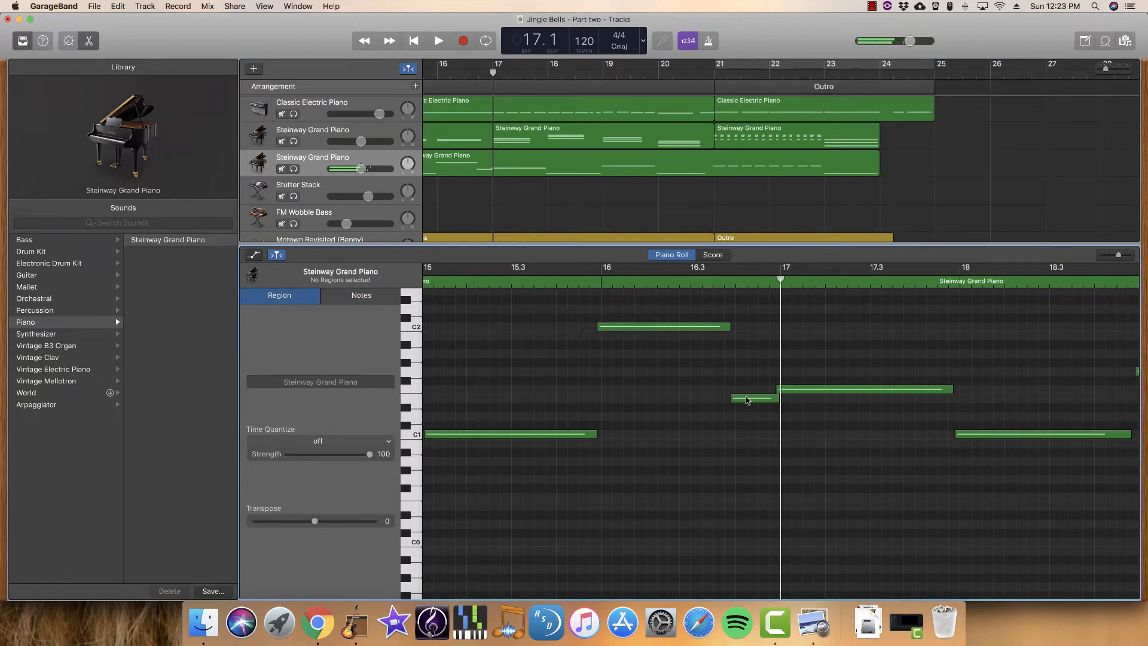
# - Set the time quantize to 1/8 Note for the second Steinway Grand Piano track and check the notes around bars 15 to 18
pyautogui.hscroll(-10, 661, 344)
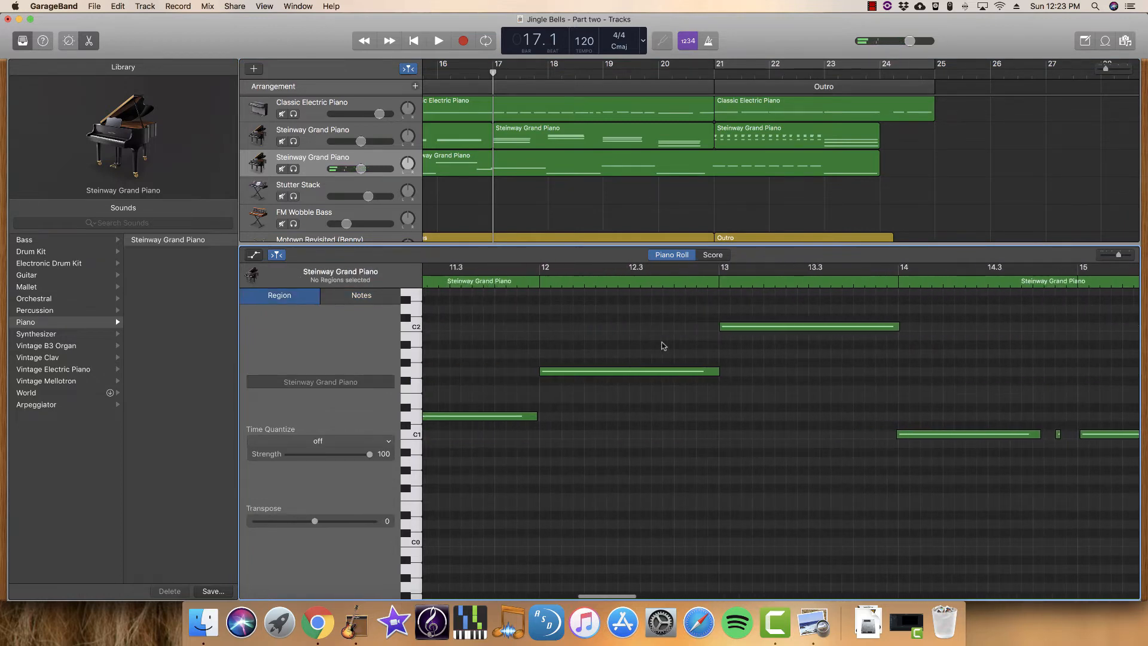
pyautogui.hscroll(-1, 664, 347)
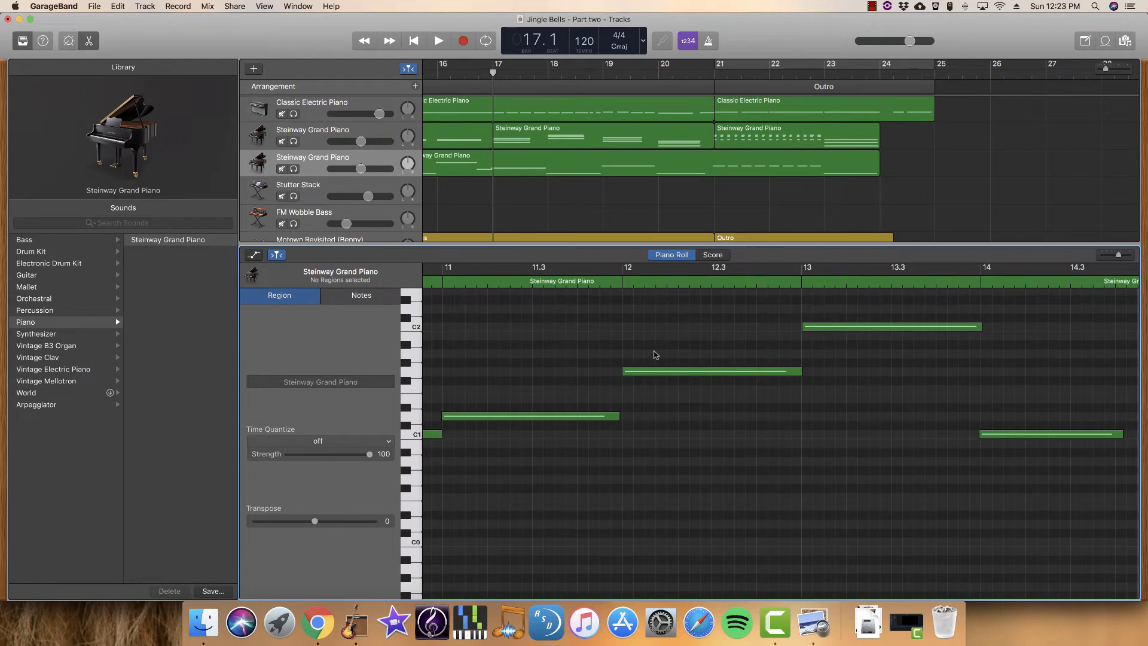
pyautogui.click(335, 442)
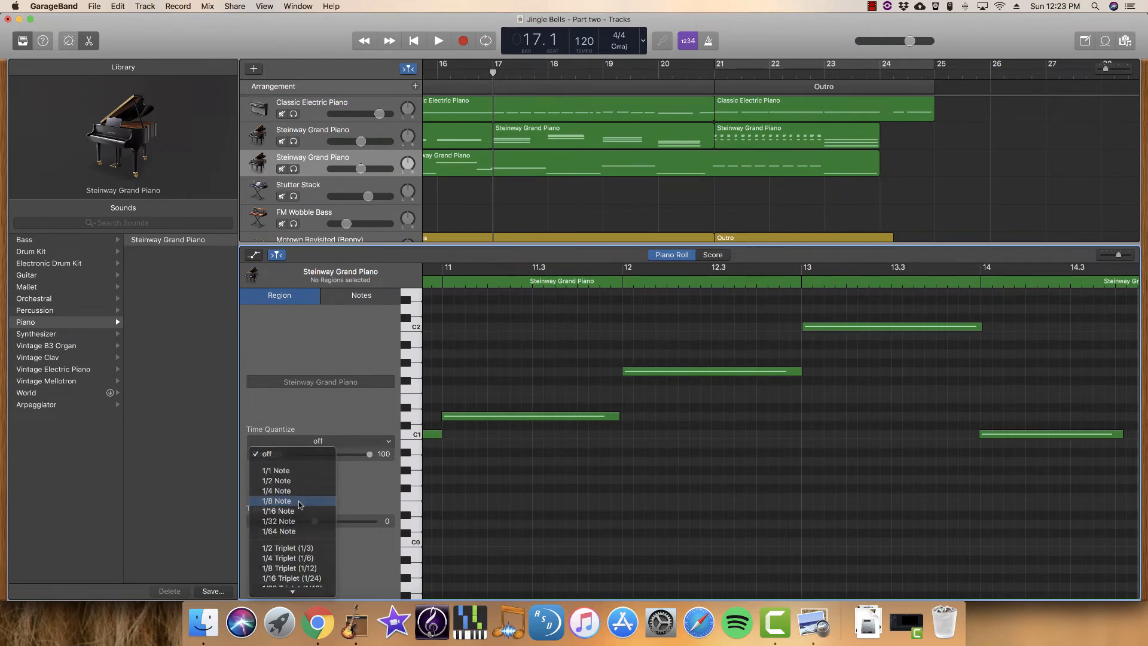
pyautogui.click(299, 502)
pyautogui.hscroll(10, 708, 482)
pyautogui.hscroll(2, 708, 485)
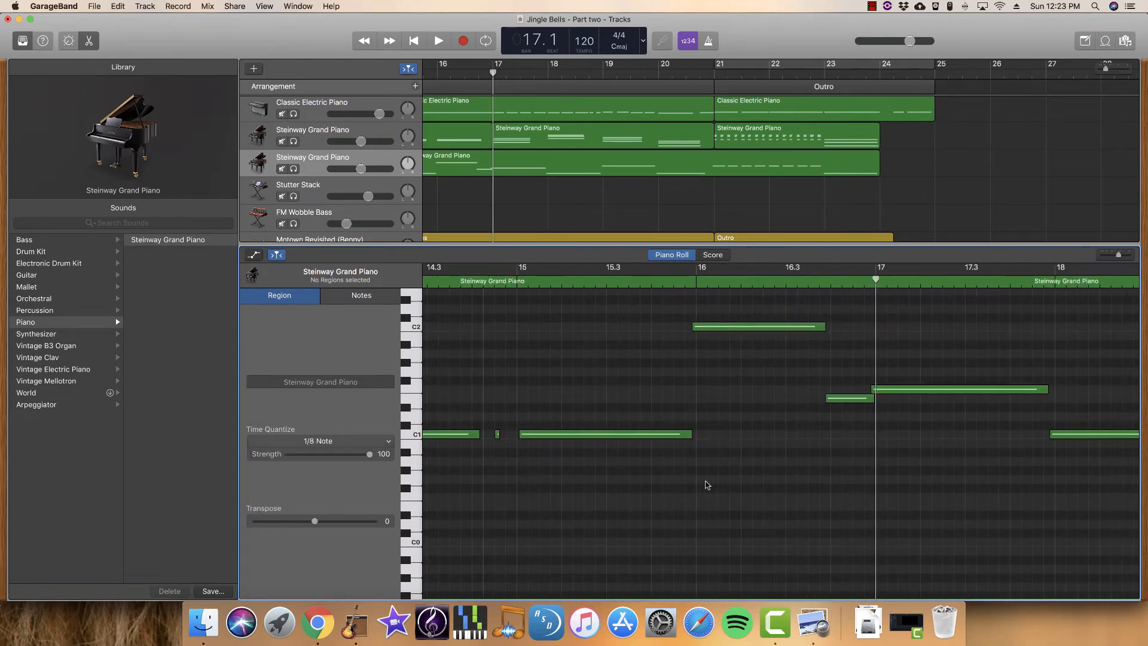
# - Quantize the entire bass region on the second Steinway Grand Piano track to 1/8 Note
pyautogui.hscroll(1, 707, 485)
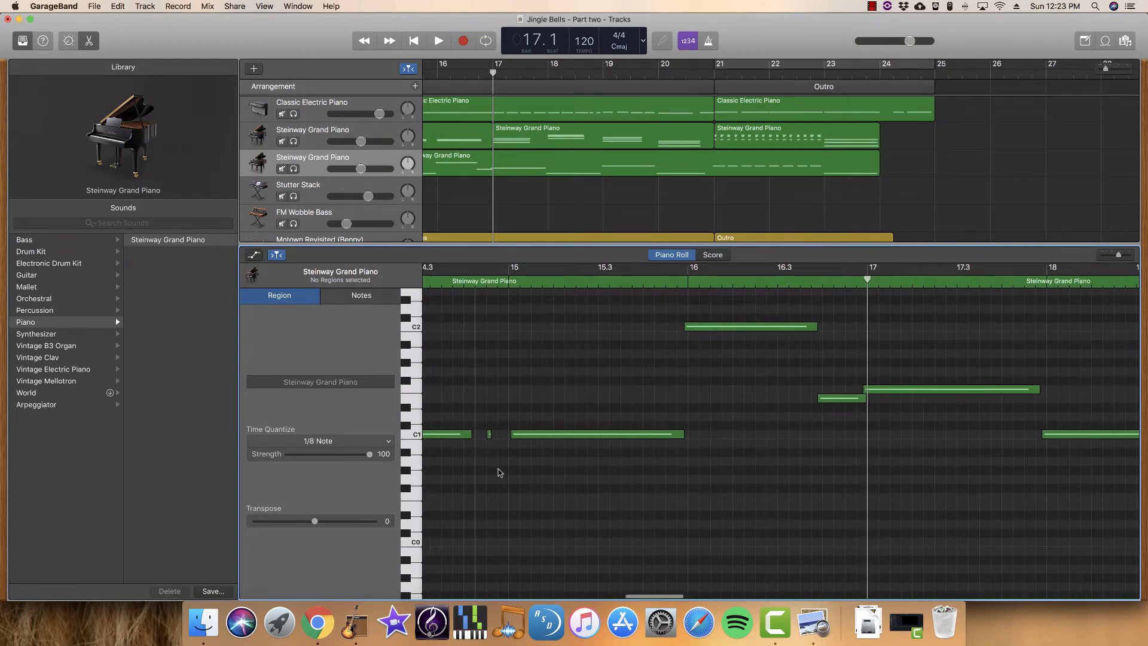
pyautogui.click(480, 165)
pyautogui.click(369, 443)
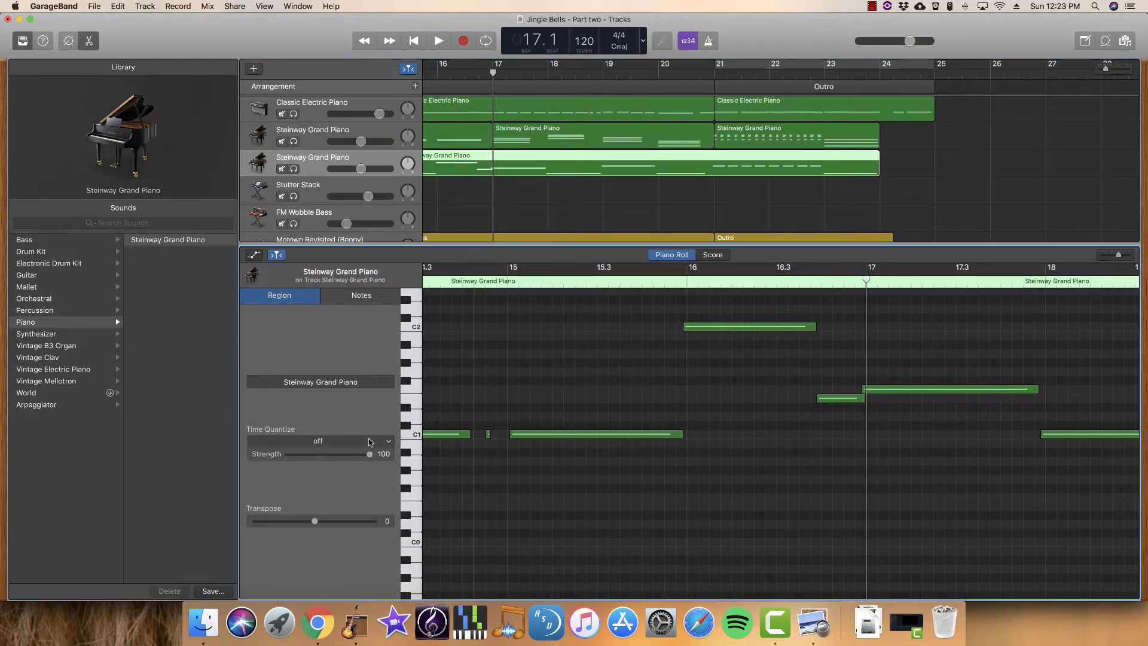
pyautogui.click(306, 502)
pyautogui.hscroll(-5, 597, 493)
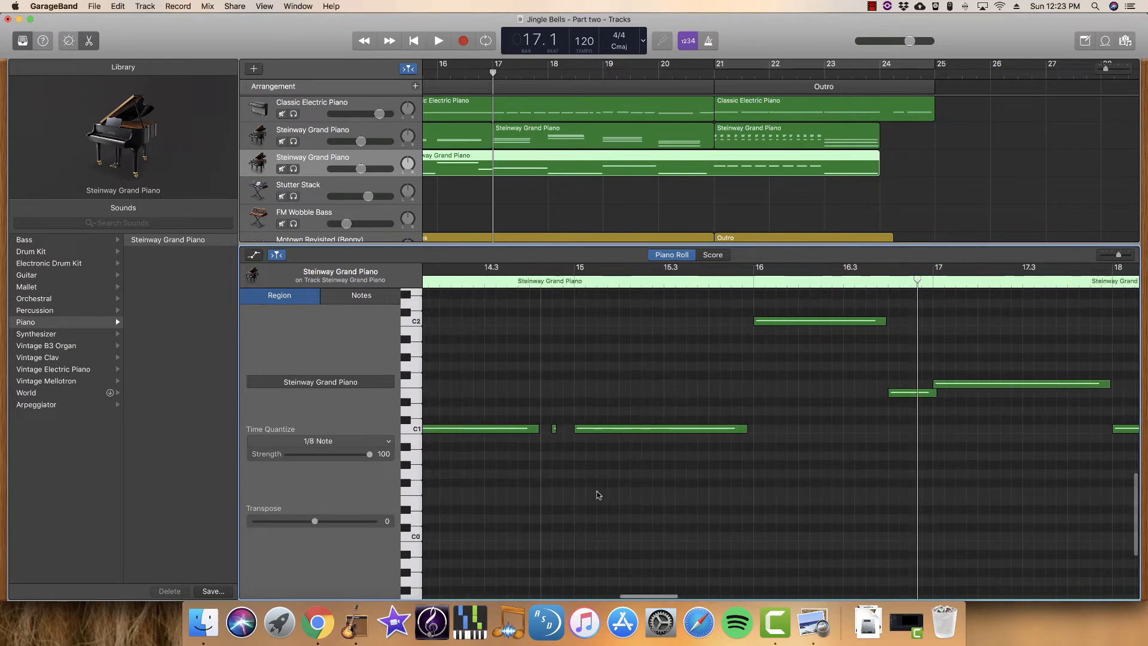
pyautogui.hscroll(-15, 596, 492)
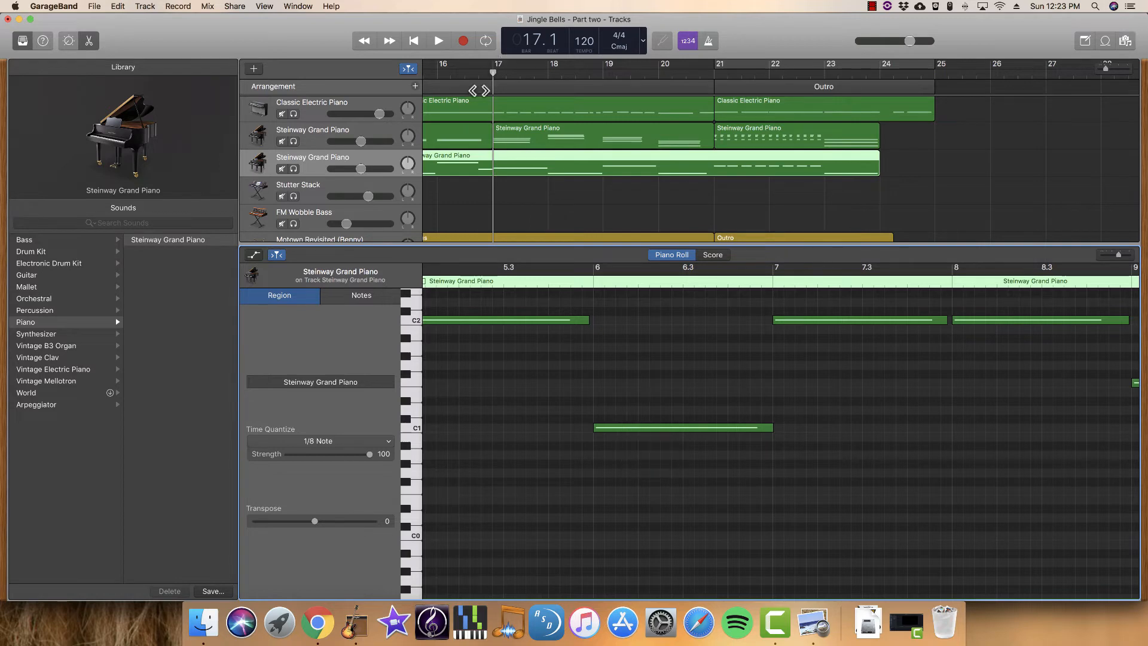
# - Play the song from bar 4 to hear the quantized bass part, with the piano roll following the playhead
pyautogui.hscroll(-10, 478, 90)
pyautogui.click(505, 69)
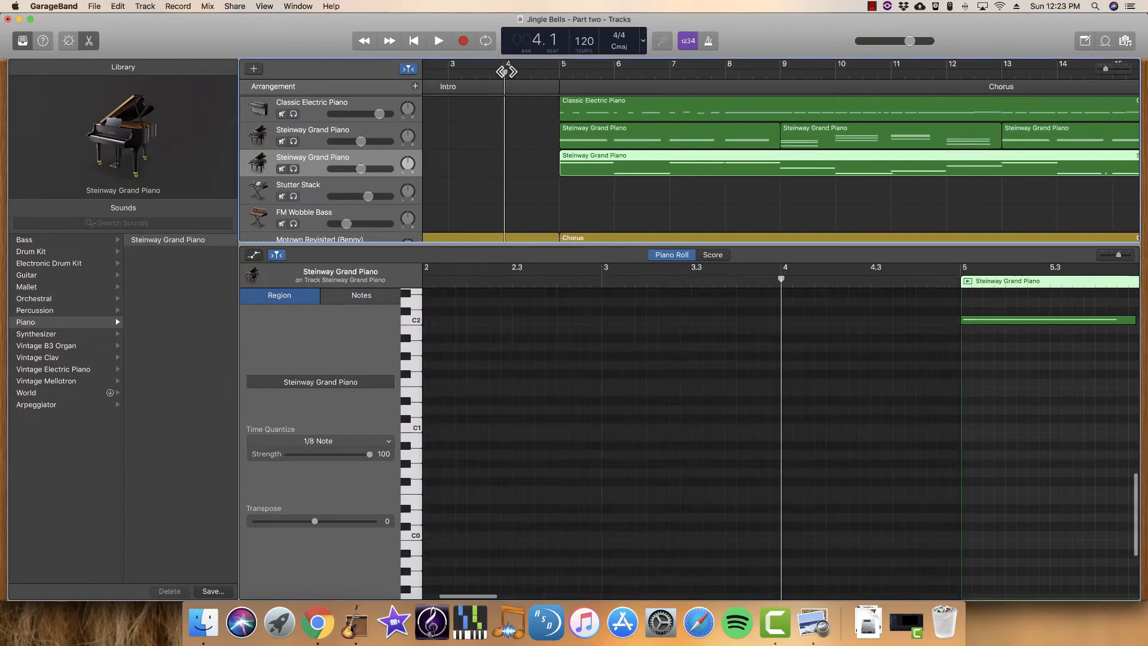
pyautogui.press('space')
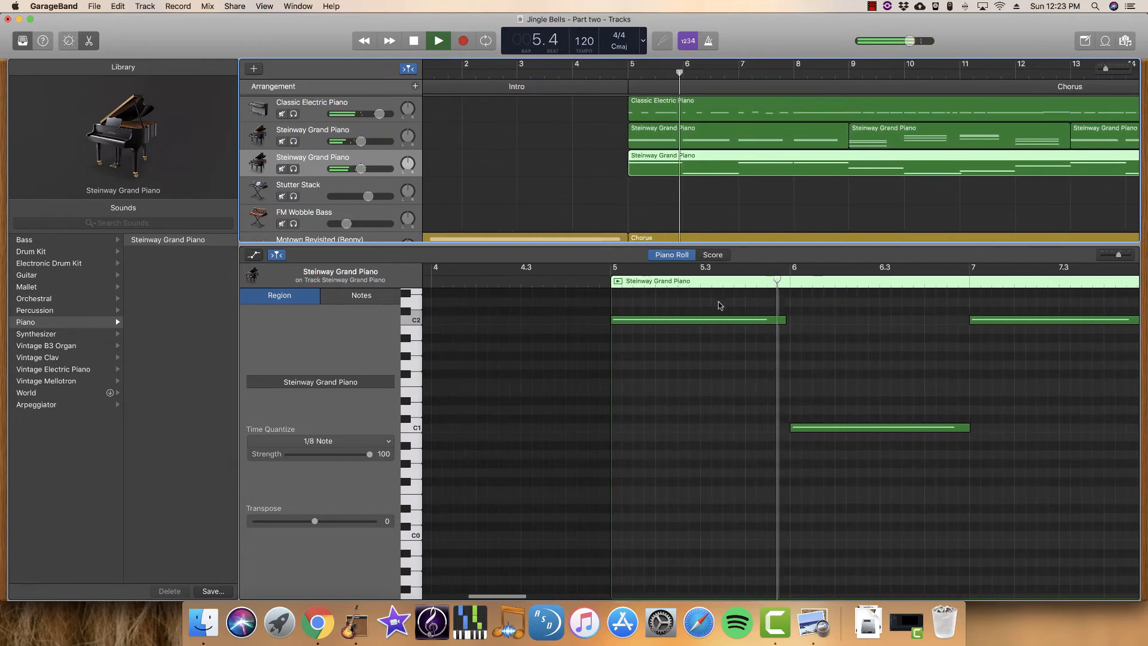
pyautogui.press('space')
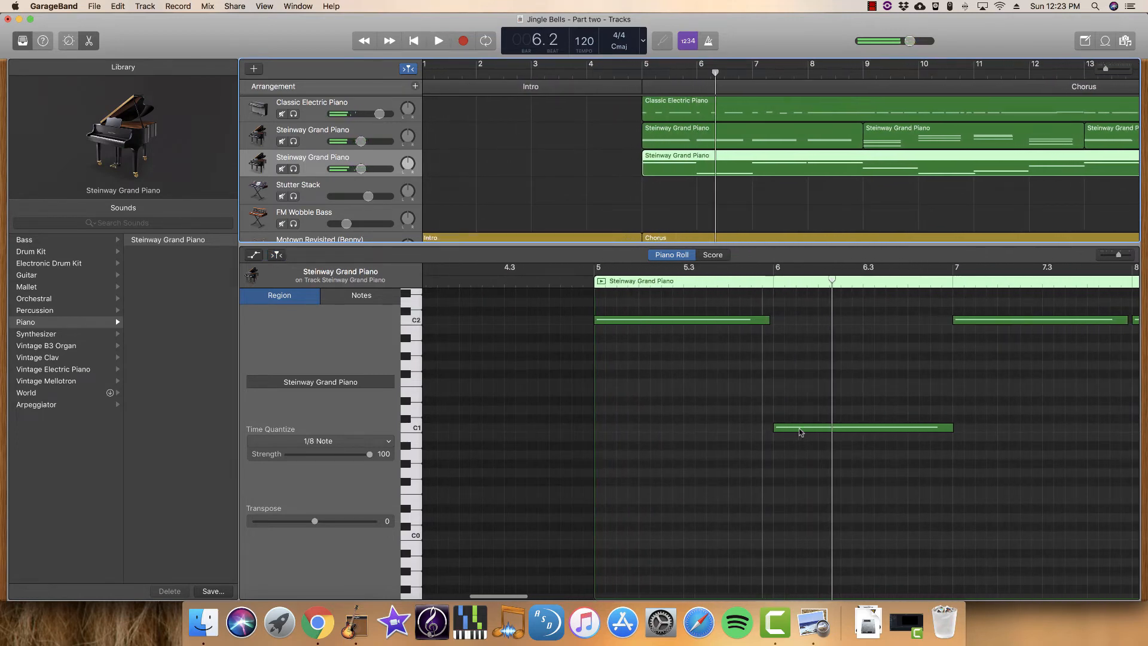
pyautogui.press('space')
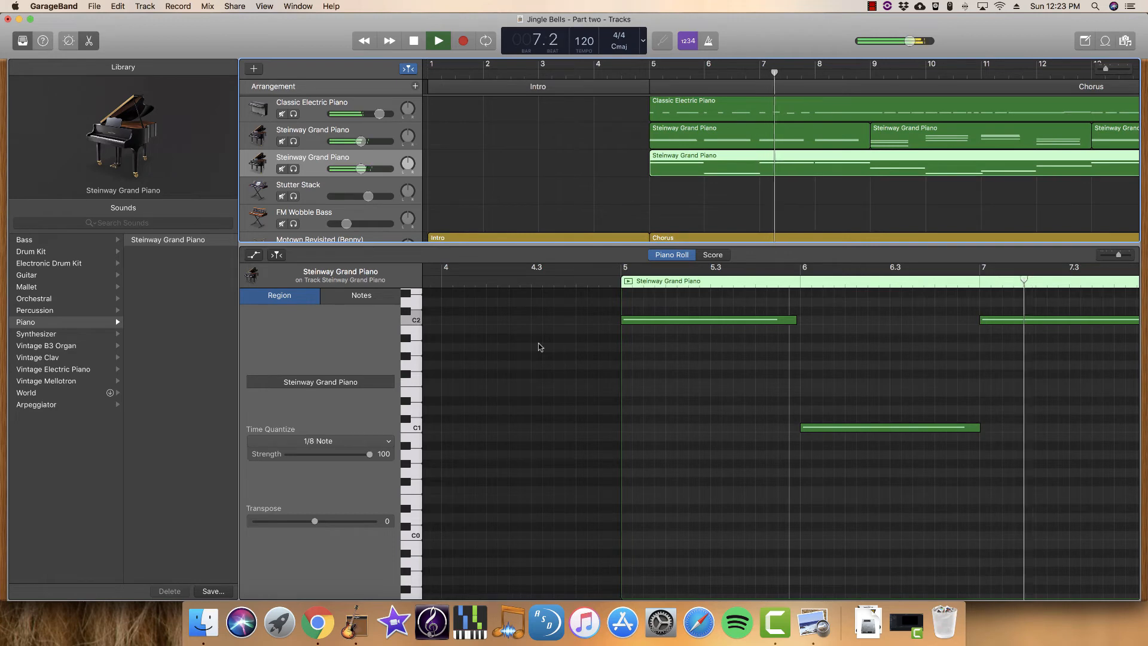
pyautogui.click(277, 254)
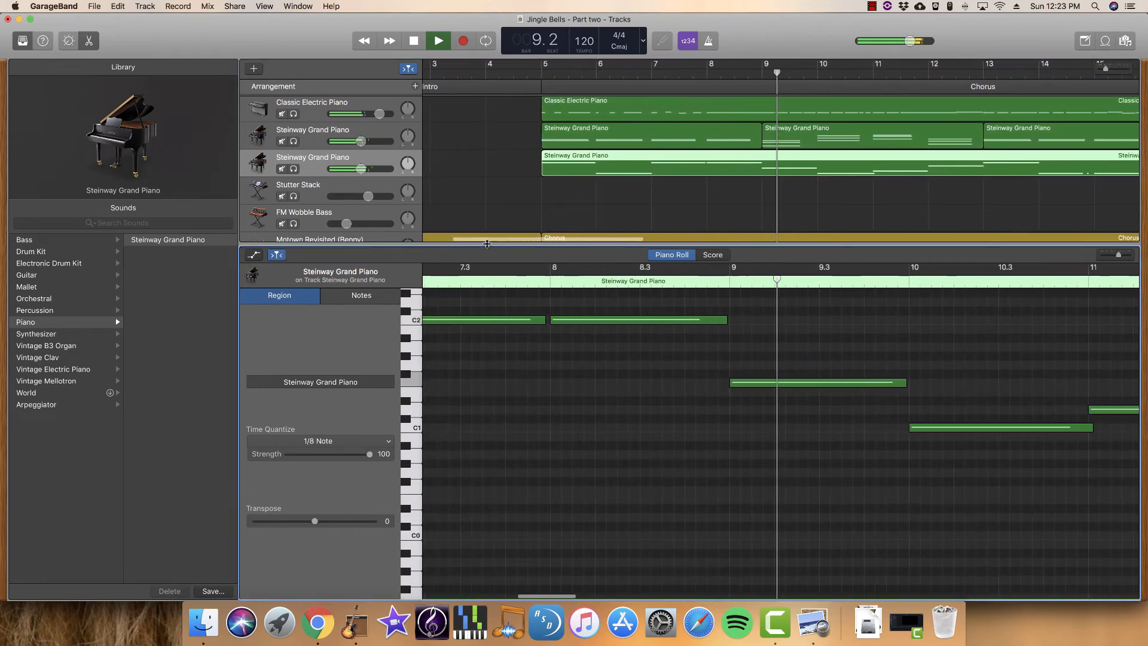
# - Enlarge the tracks area to show the drummer track and slightly lower the volume of both Steinway Grand Piano tracks during playback
pyautogui.moveTo(487, 244); pyautogui.dragTo(486, 281)
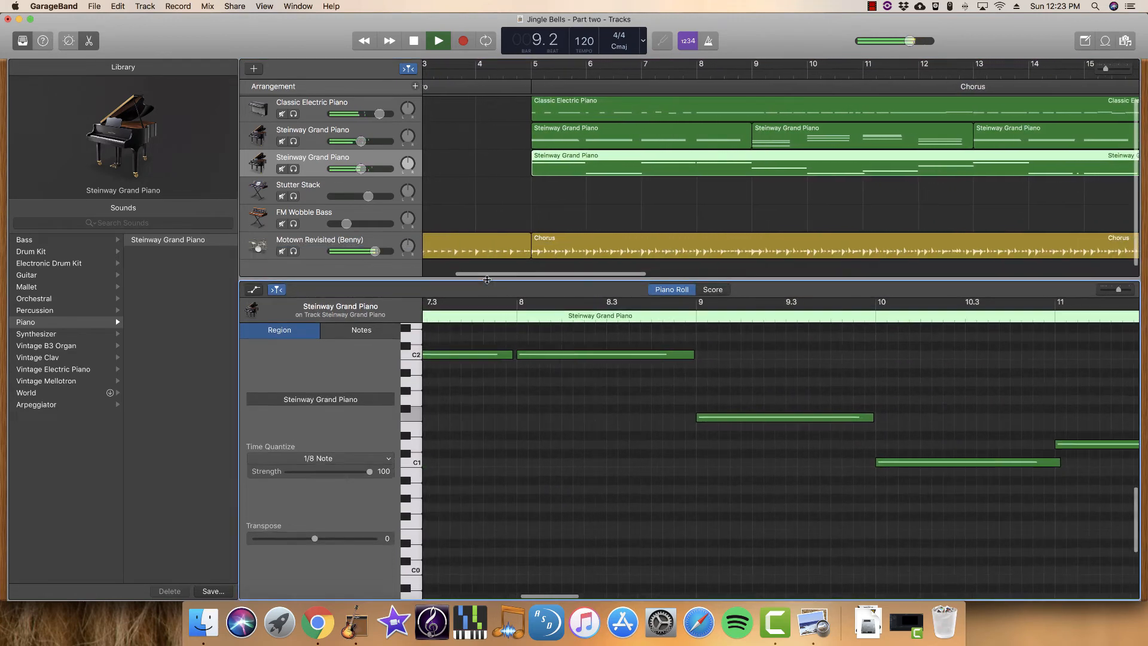
pyautogui.click(359, 170)
pyautogui.moveTo(360, 169); pyautogui.dragTo(357, 142)
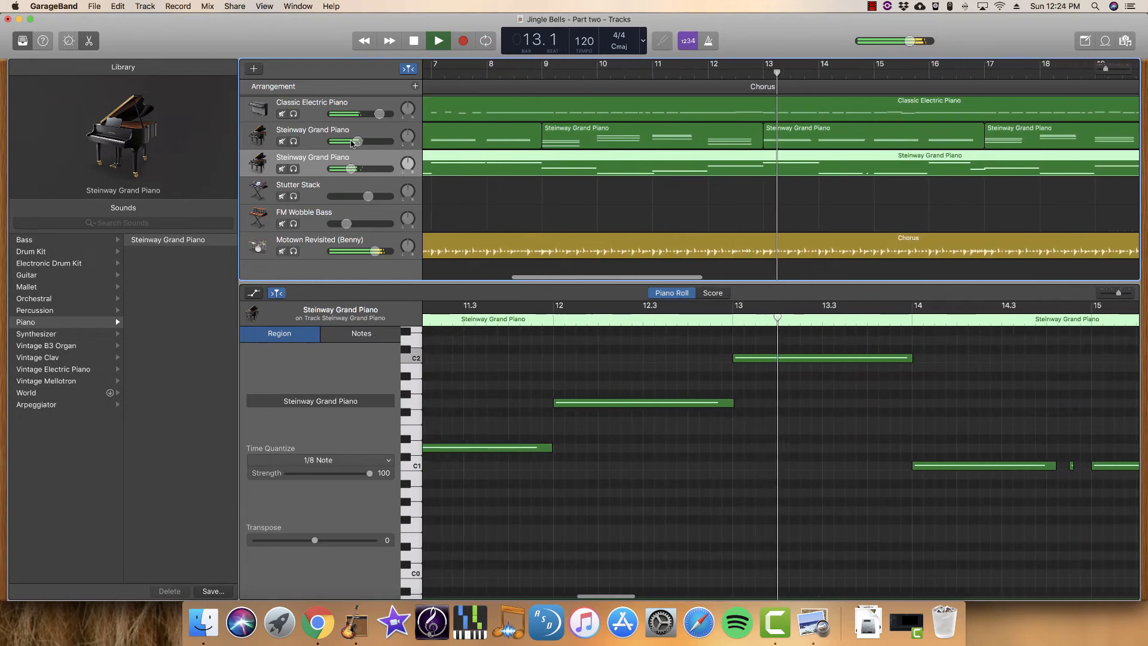
pyautogui.press('space')
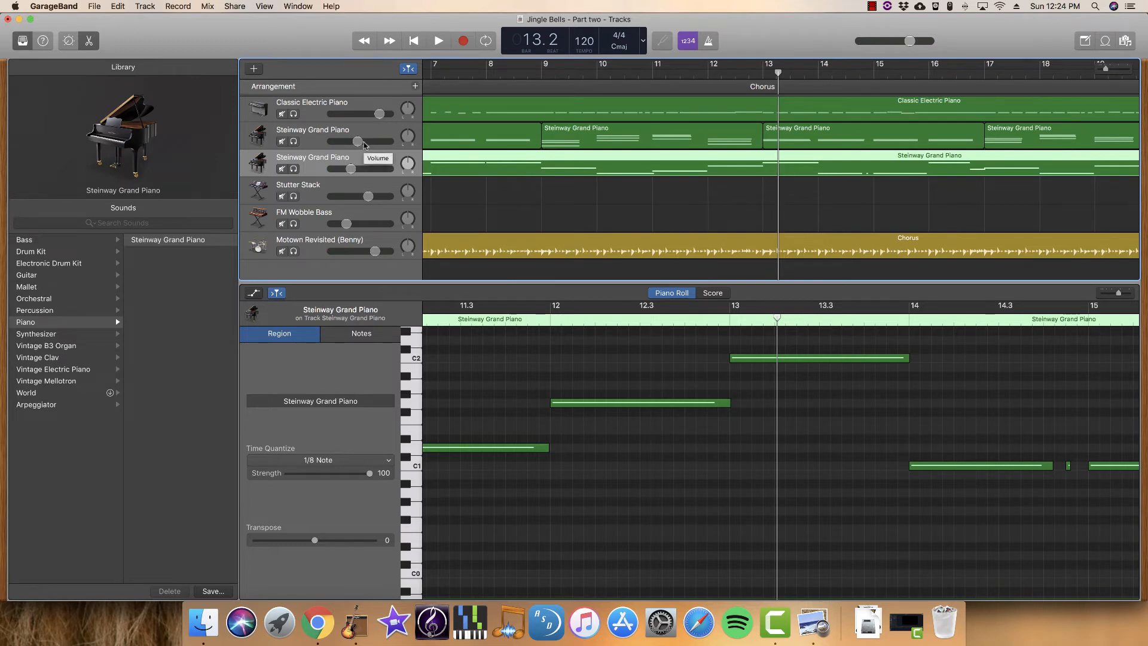
# - Change the Classic Electric Piano melody track's sound to the Electric Buzz synthesizer lead and listen to it
pyautogui.hscroll(-10, 524, 203)
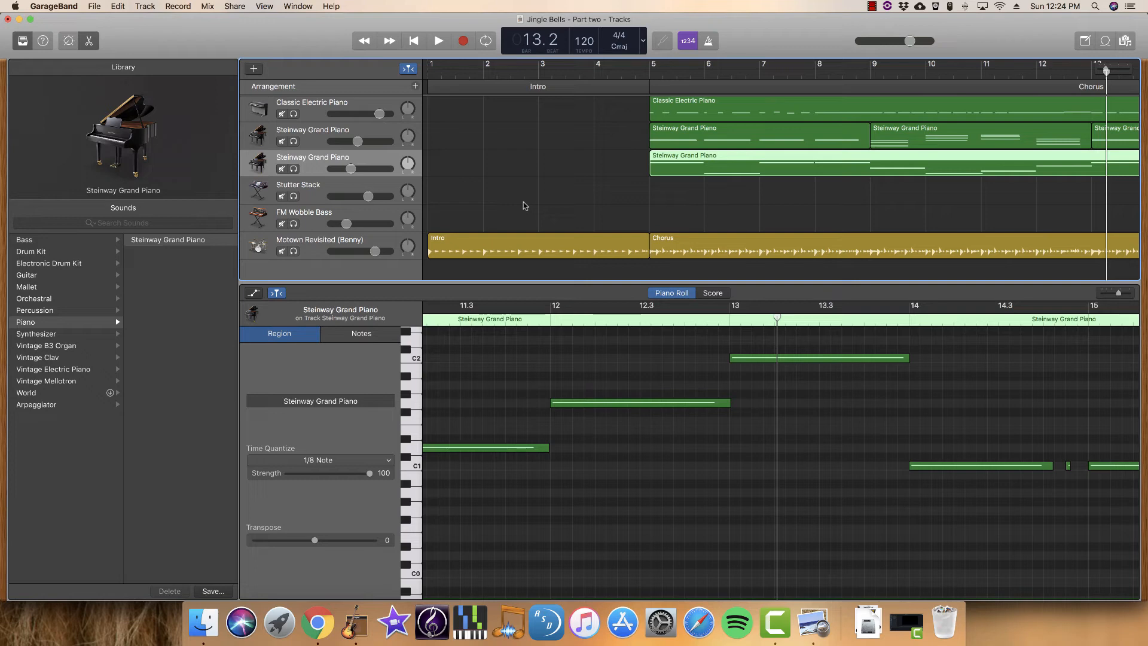
pyautogui.click(250, 118)
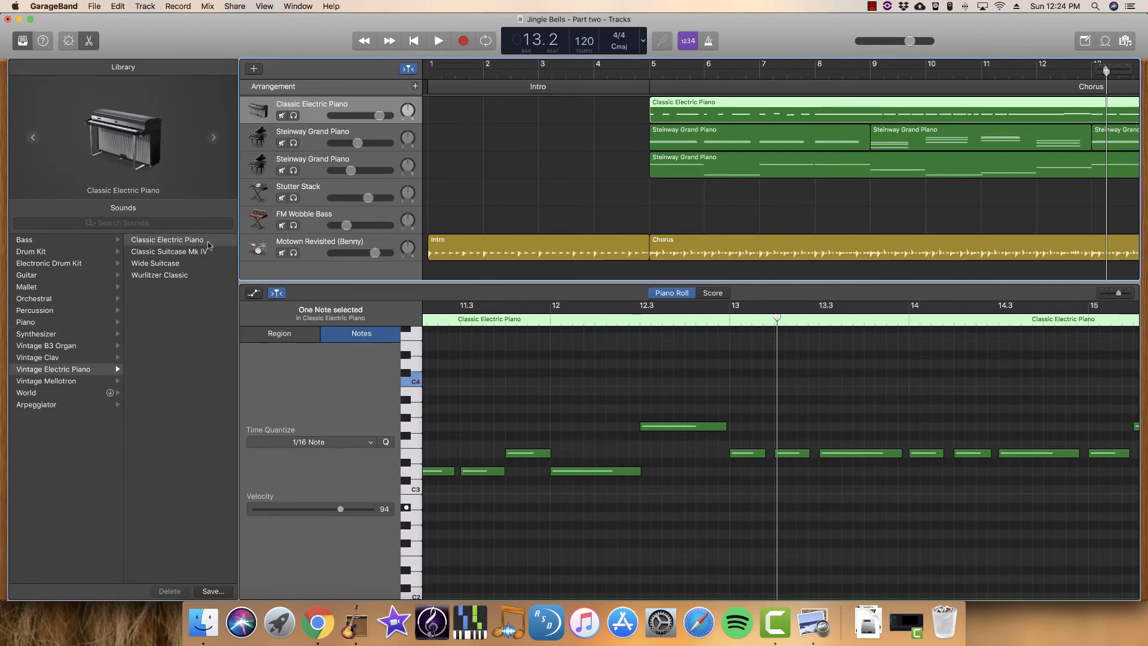
pyautogui.click(60, 334)
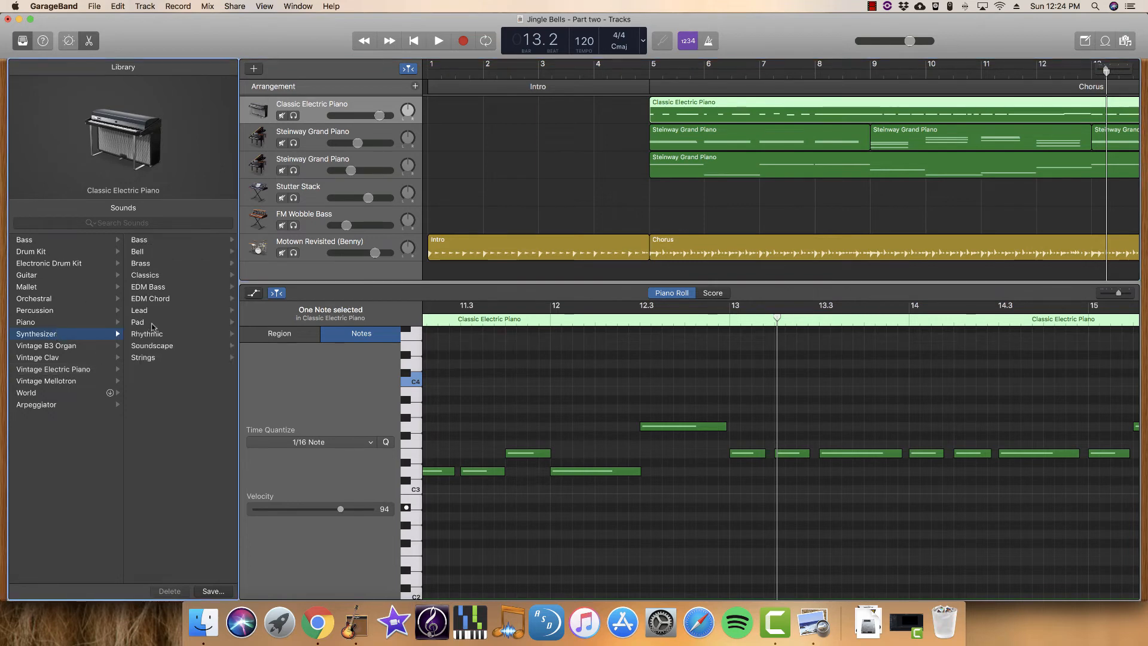
pyautogui.click(155, 310)
pyautogui.click(177, 318)
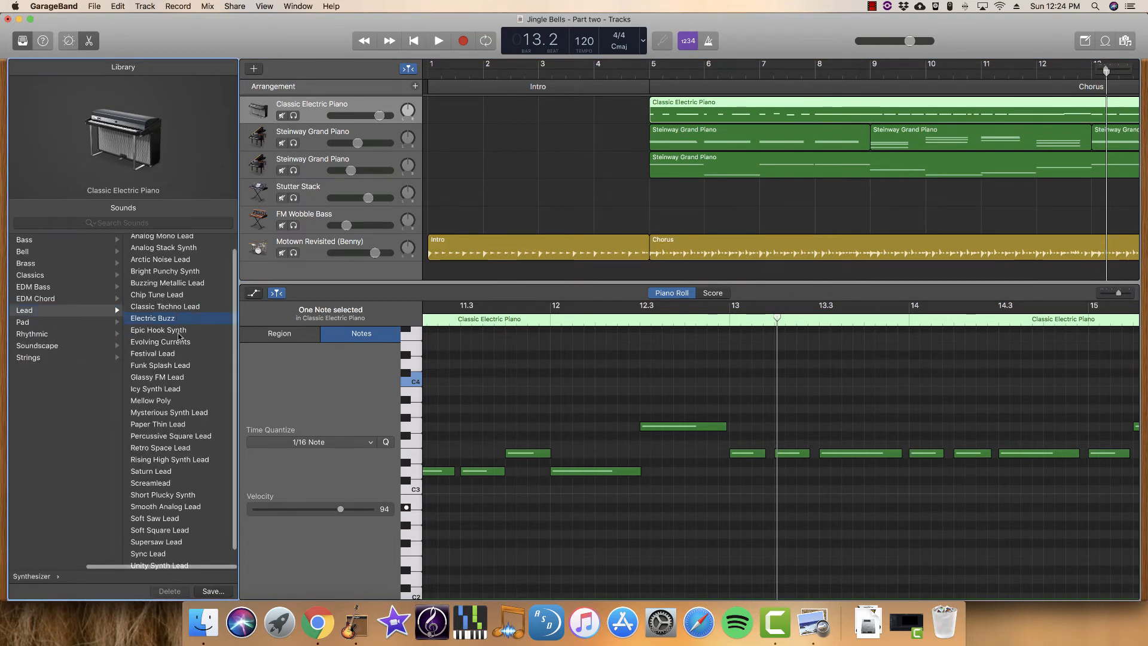
pyautogui.press('space')
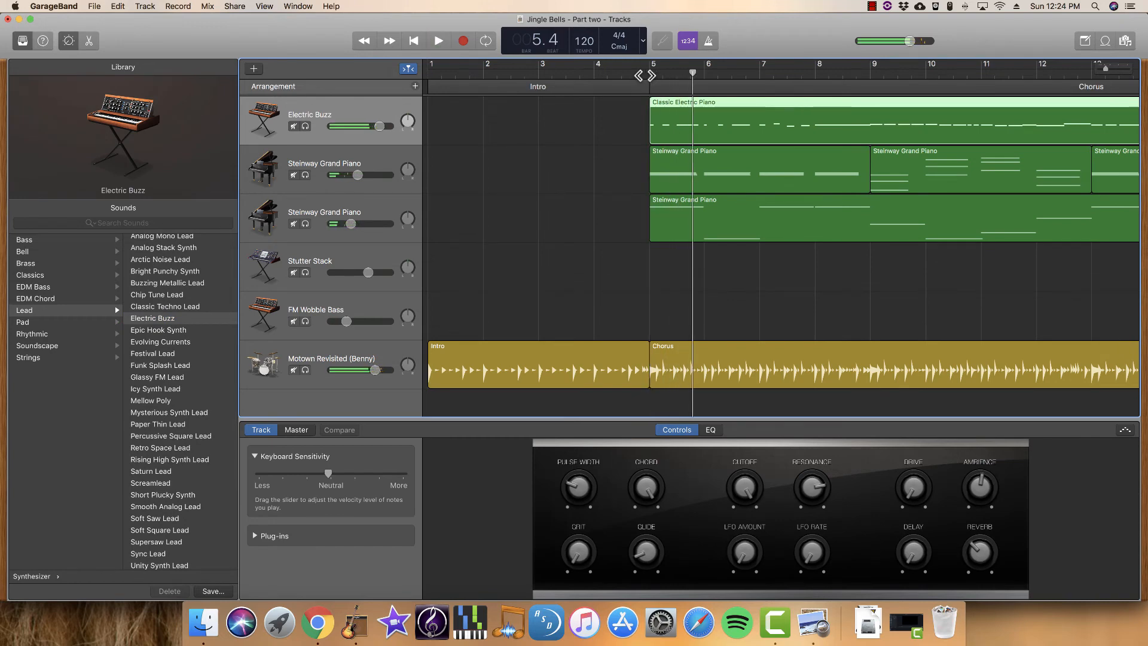
# - Change the chord track's Steinway Grand Piano sound to the Sunrise Chords EDM chord synthesizer
pyautogui.click(297, 155)
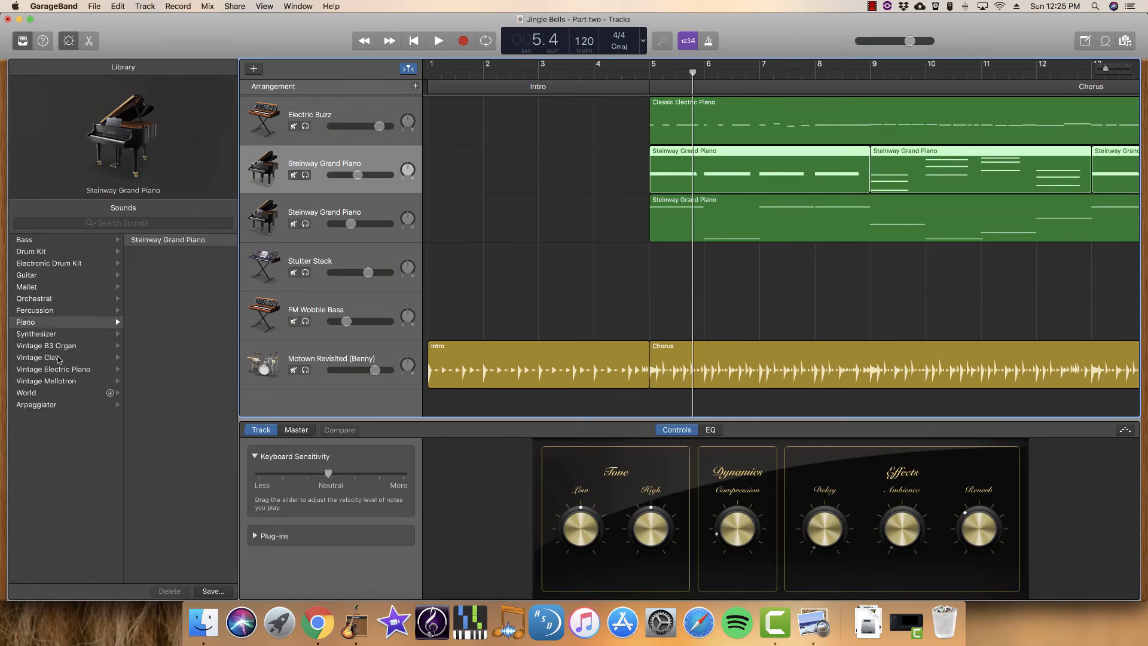
pyautogui.click(68, 335)
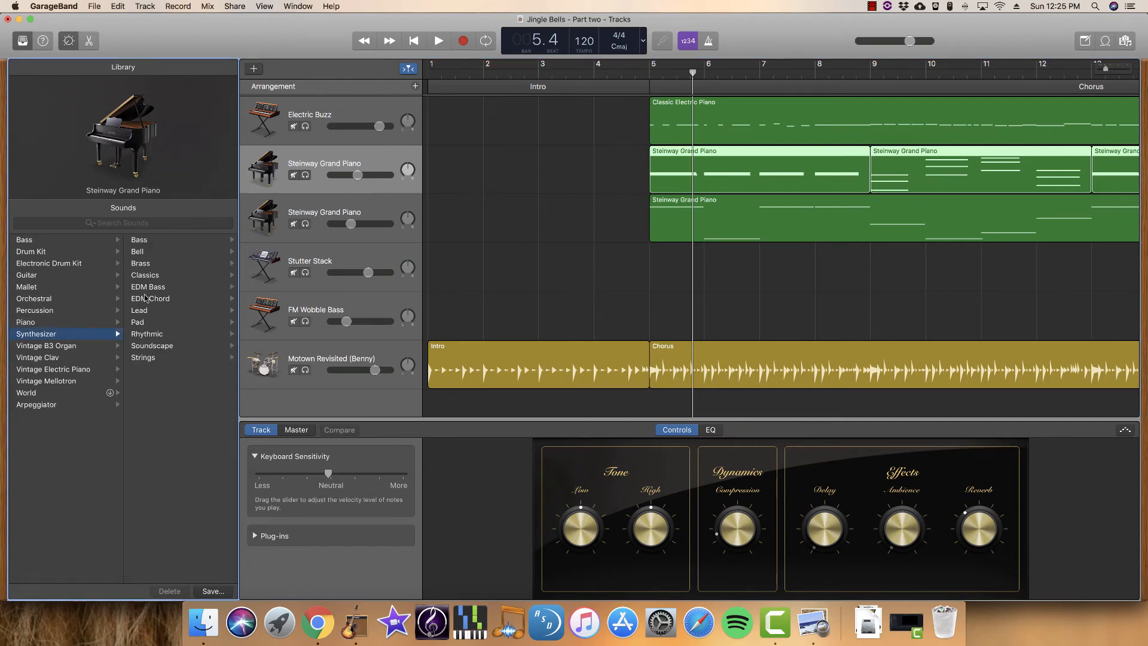
pyautogui.click(161, 300)
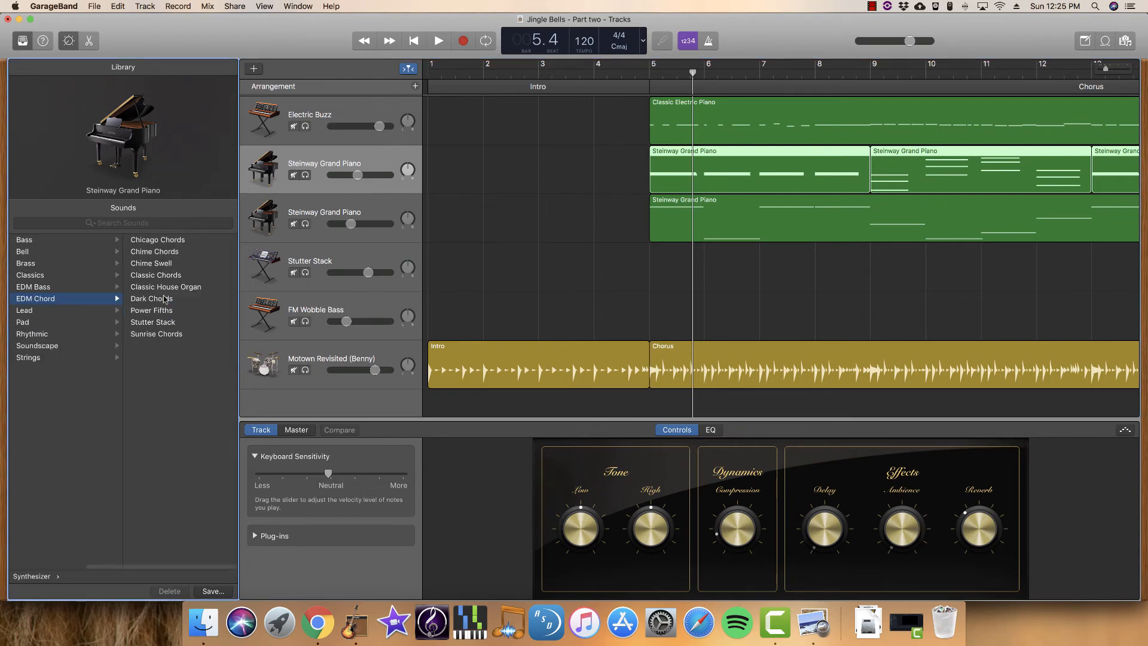
pyautogui.click(180, 335)
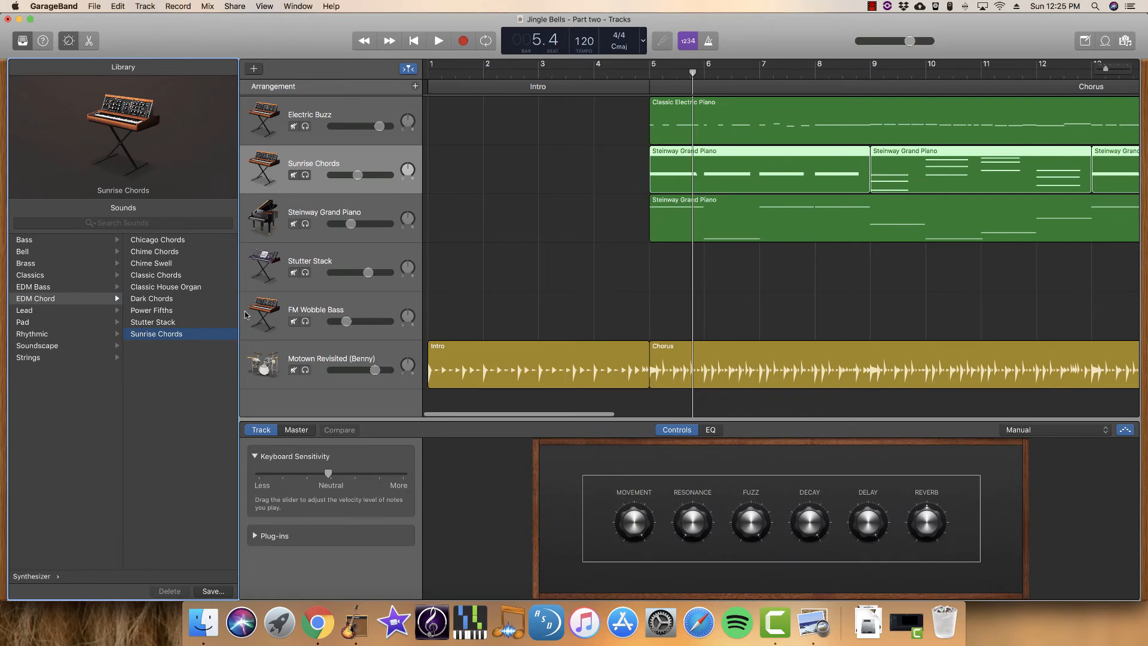
# - Play the song and briefly solo the Sunrise Chords track to hear its new sound alone
pyautogui.press('space')
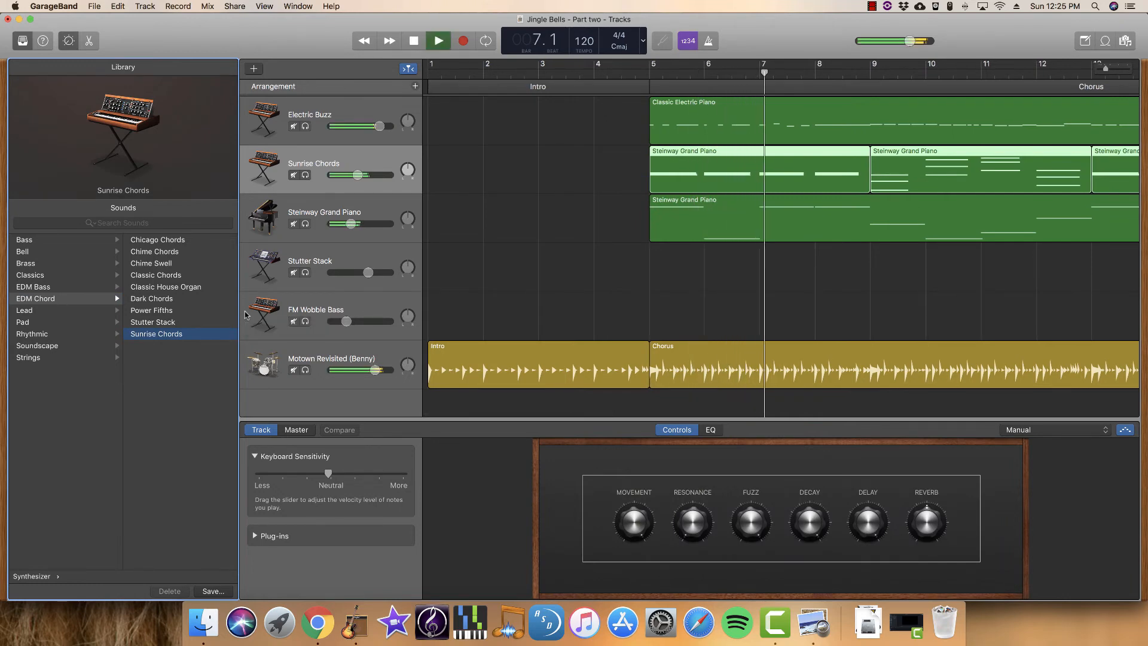
pyautogui.click(304, 176)
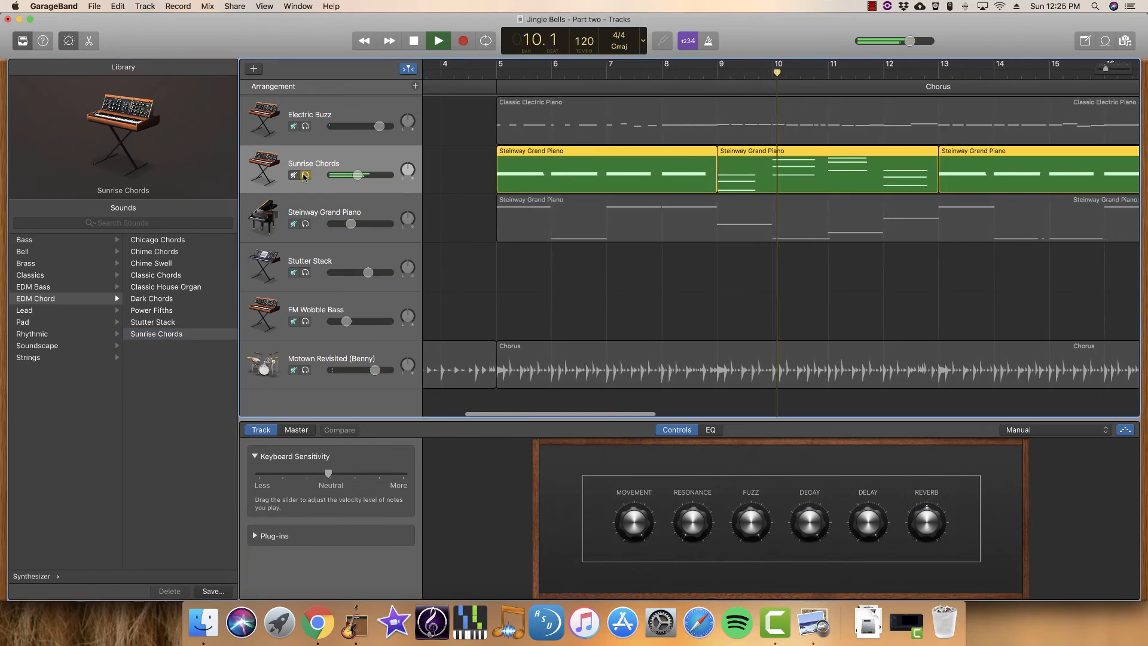
pyautogui.click(304, 176)
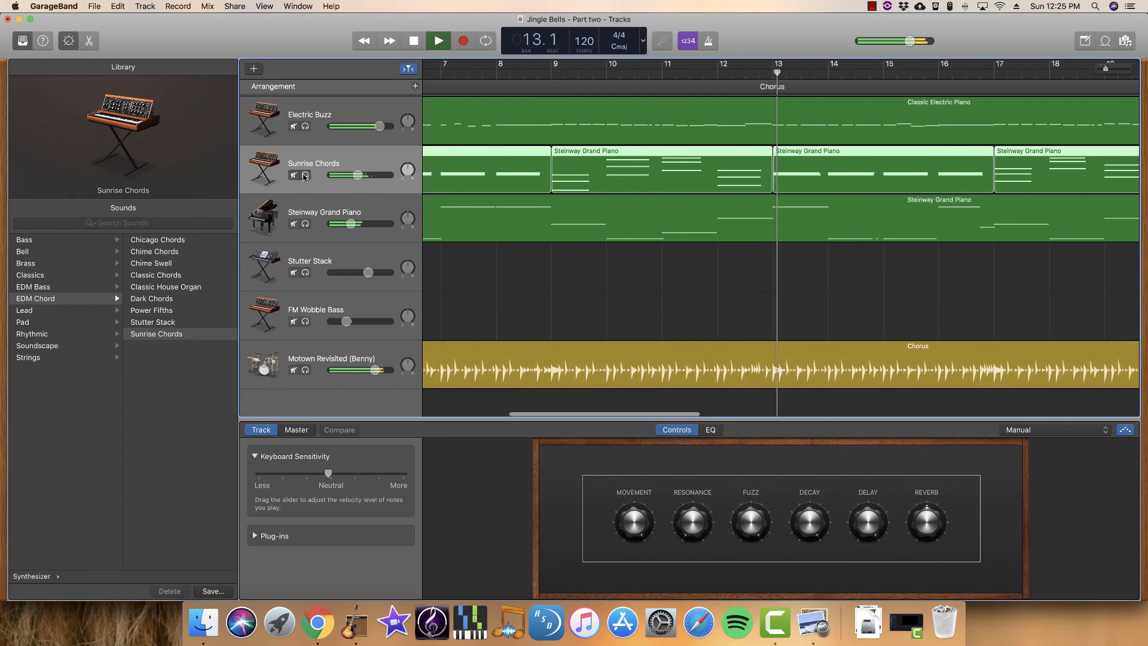
# - Change the bass part's Steinway Grand Piano sound to the FM Wobble Bass EDM bass synthesizer
pyautogui.click(274, 212)
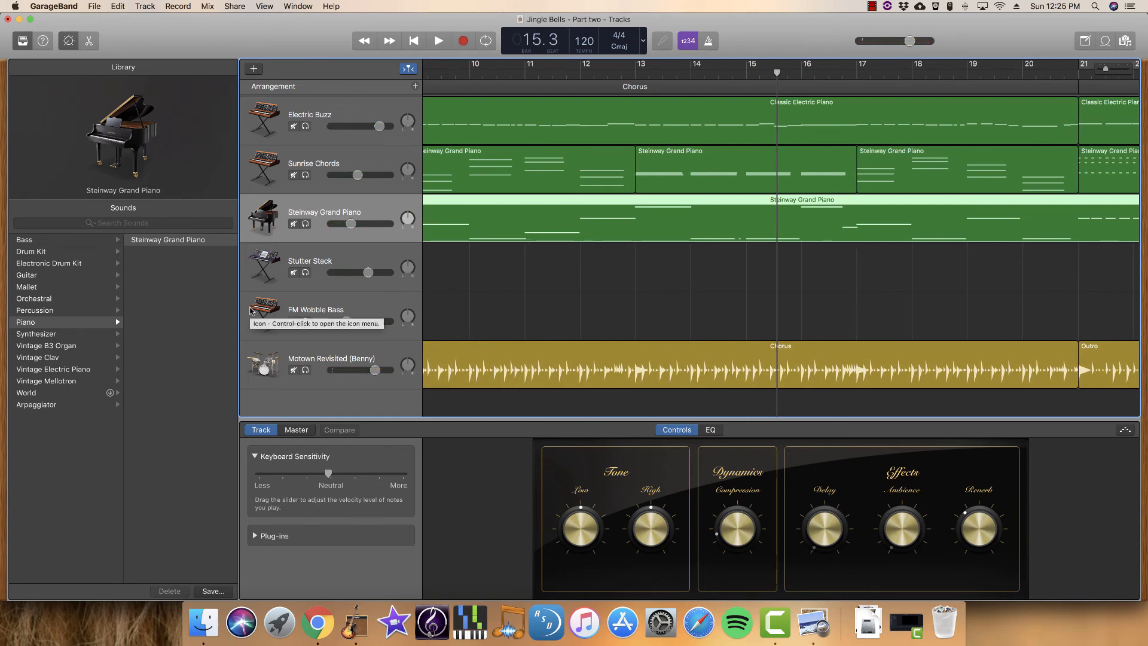
pyautogui.click(63, 334)
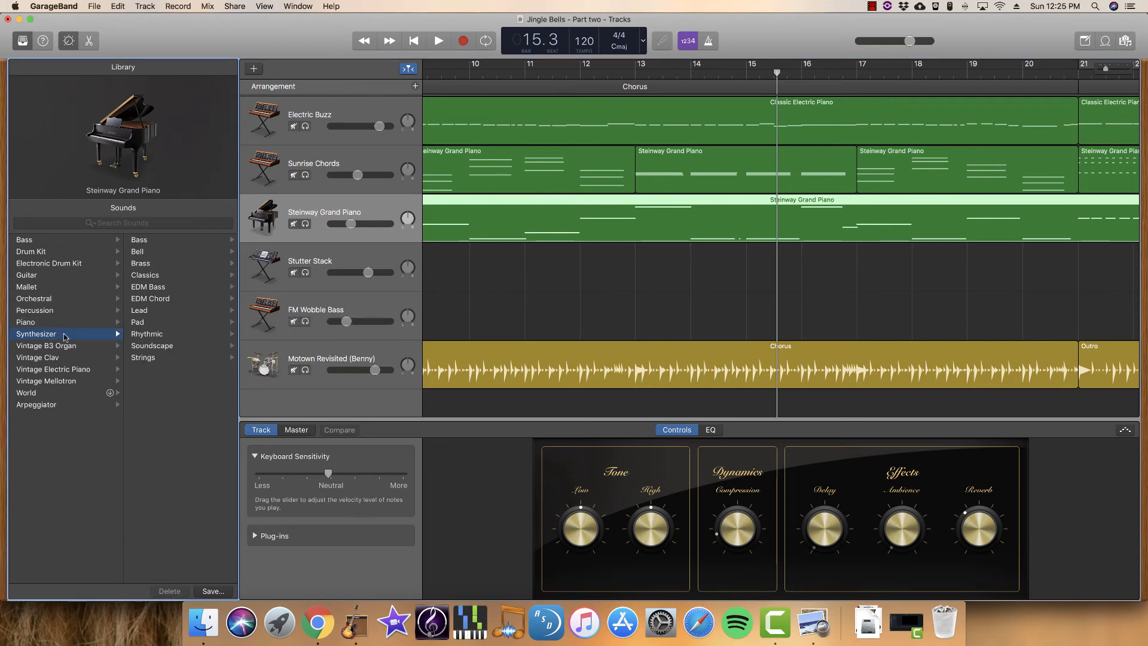
pyautogui.click(157, 287)
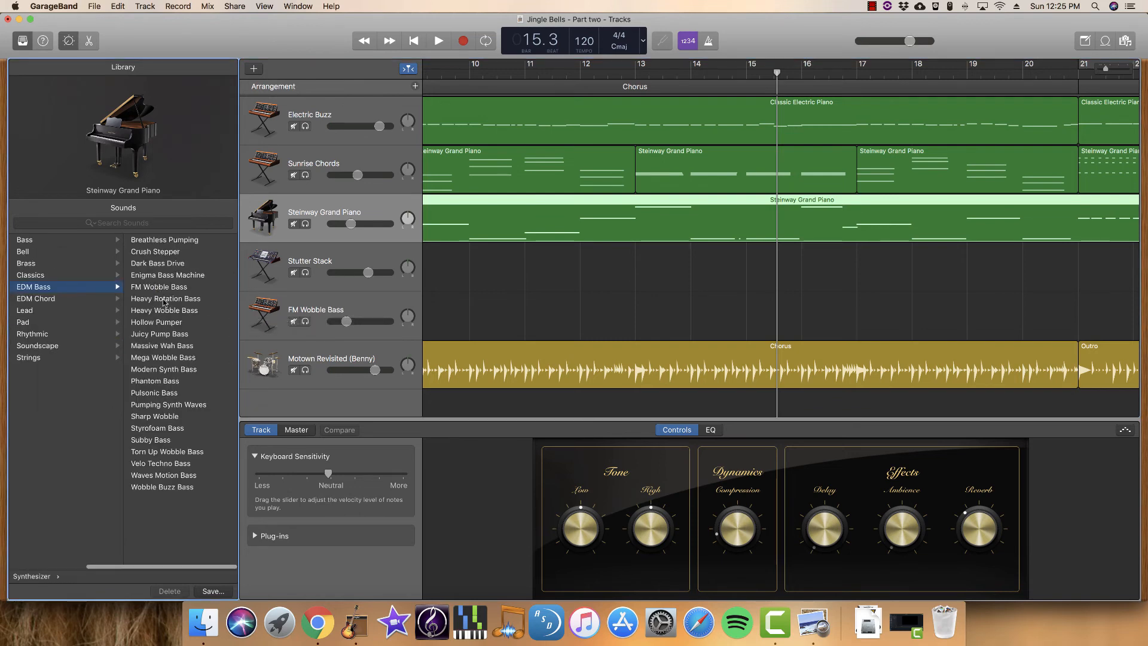
pyautogui.click(165, 287)
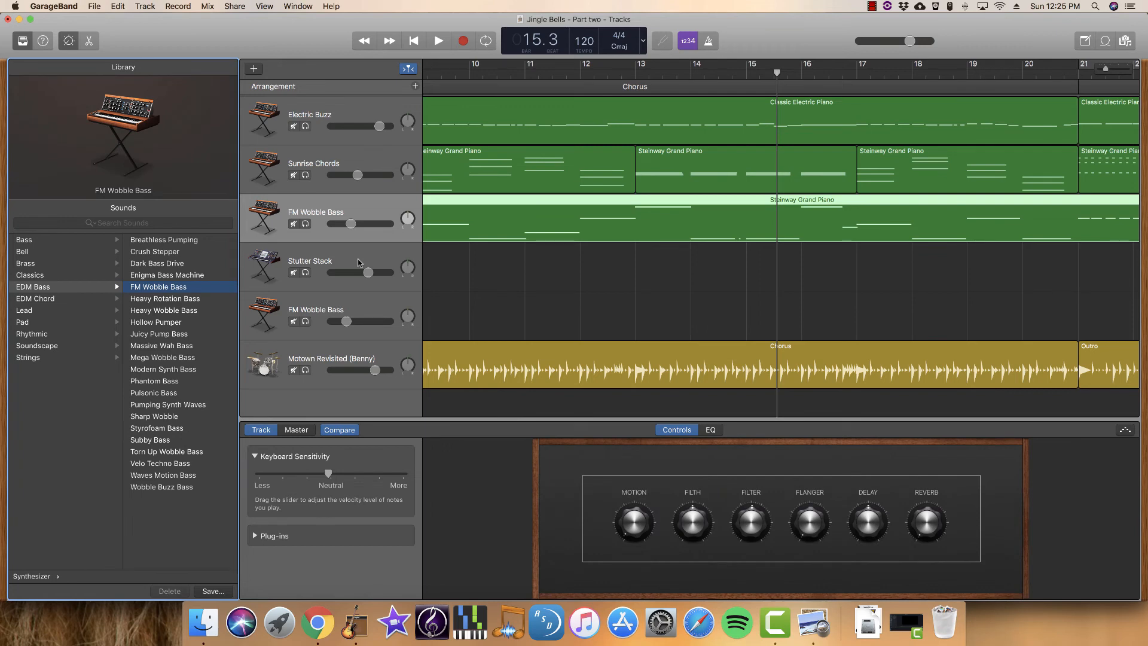
# - Play from bar 4 and balance the mix by slightly lowering Electric Buzz and raising Sunrise Chords and the bass part's FM Wobble Bass
pyautogui.press('Return')
pyautogui.click(598, 73)
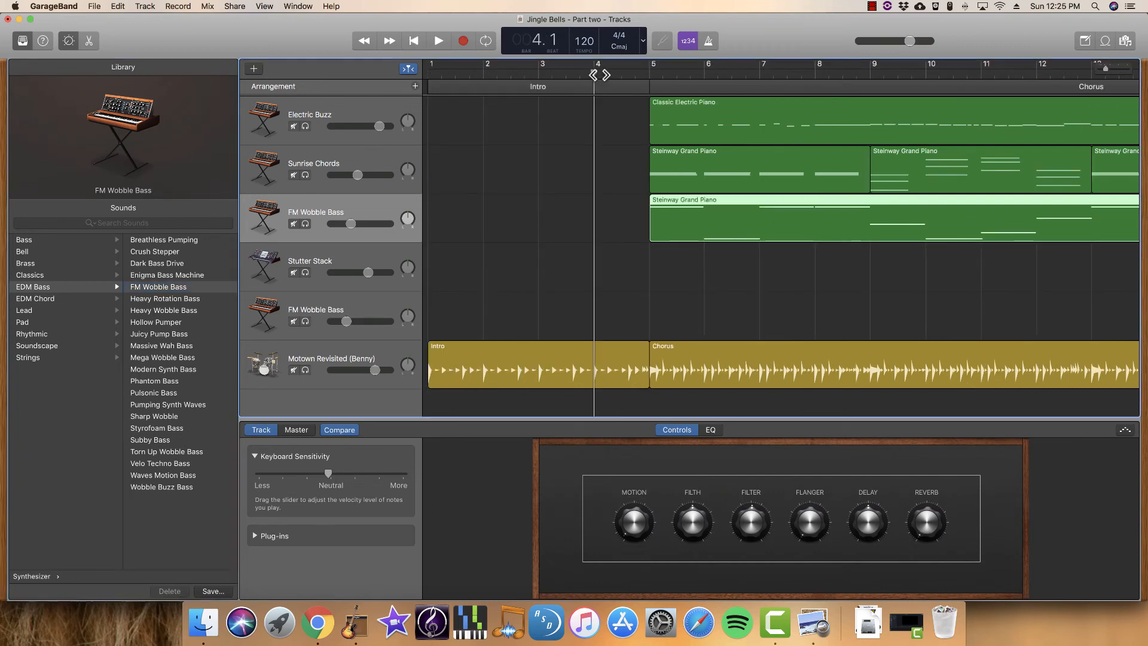
pyautogui.press('space')
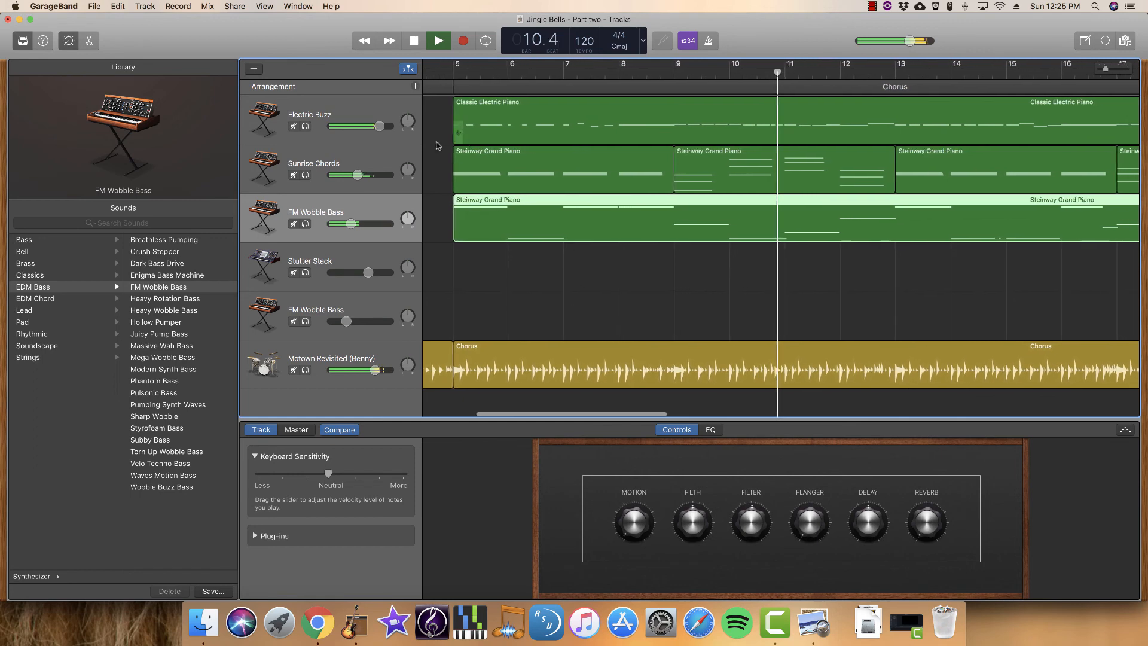
pyautogui.moveTo(379, 126); pyautogui.dragTo(375, 126)
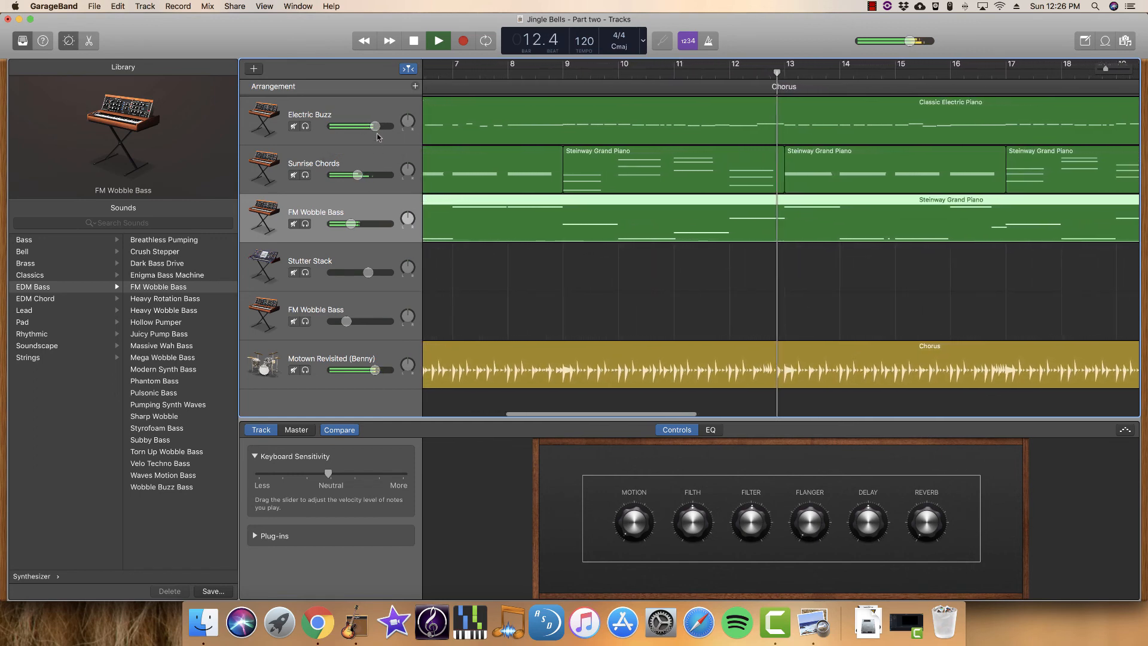
pyautogui.moveTo(357, 175); pyautogui.dragTo(368, 174)
pyautogui.moveTo(351, 224); pyautogui.dragTo(354, 224)
pyautogui.press('space')
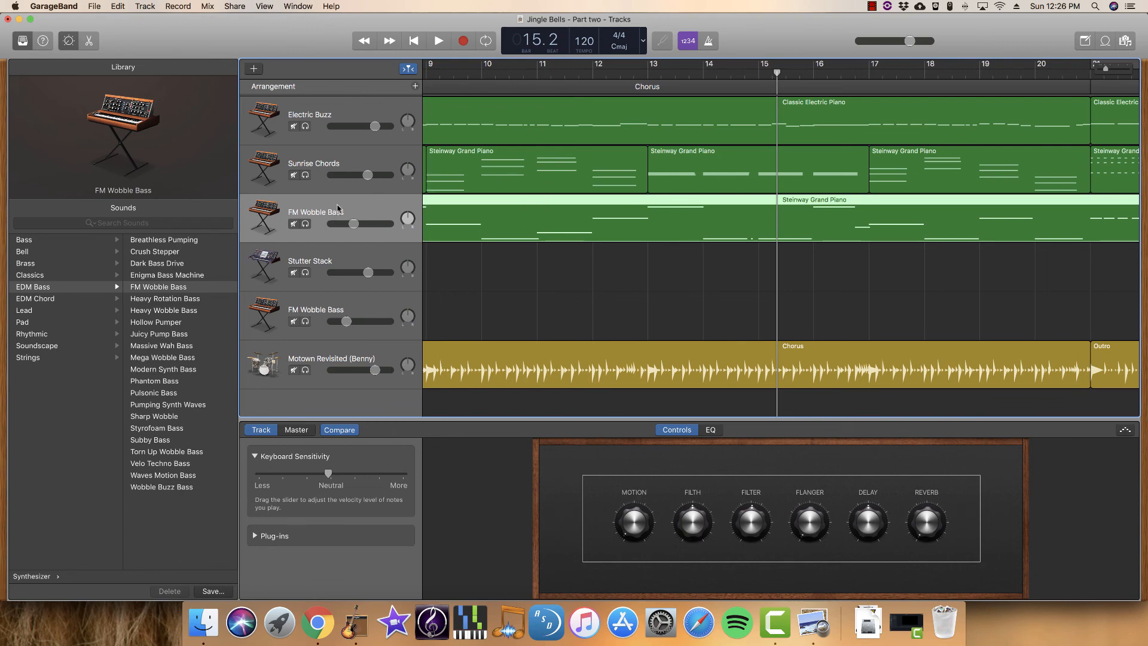
pyautogui.hscroll(-10, 479, 254)
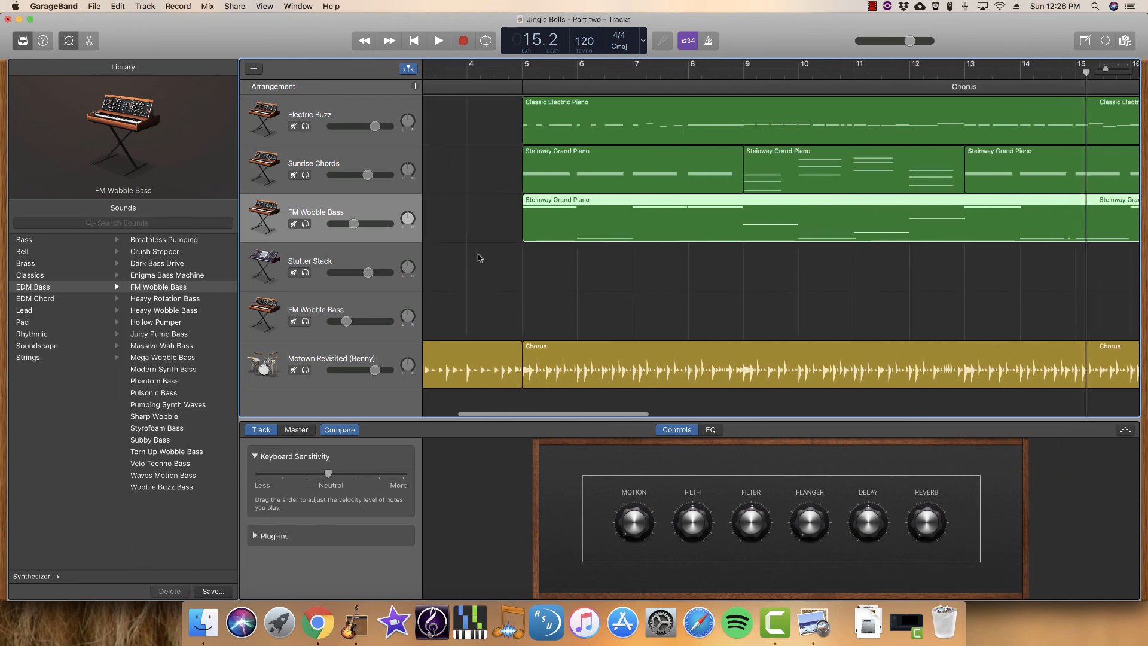